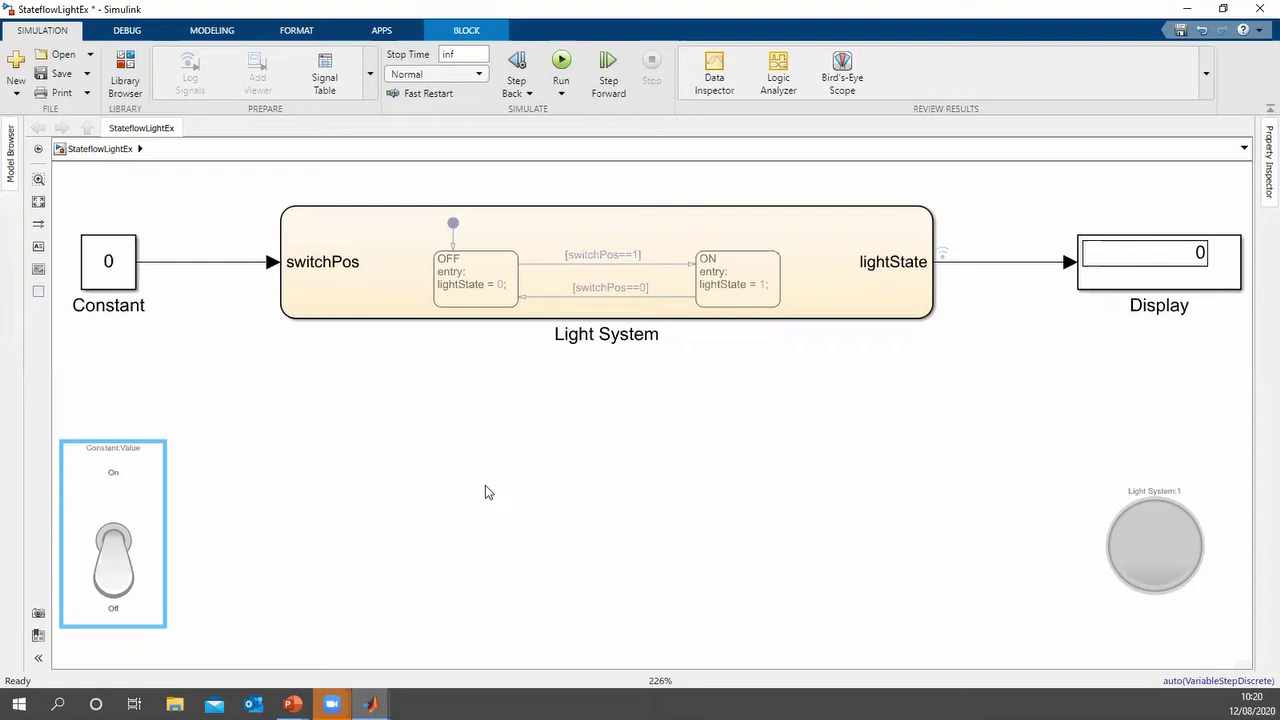
Open the Light System chart to examine its OFF and ON states and transitions, and return to the top-level model
left_click(492, 252)
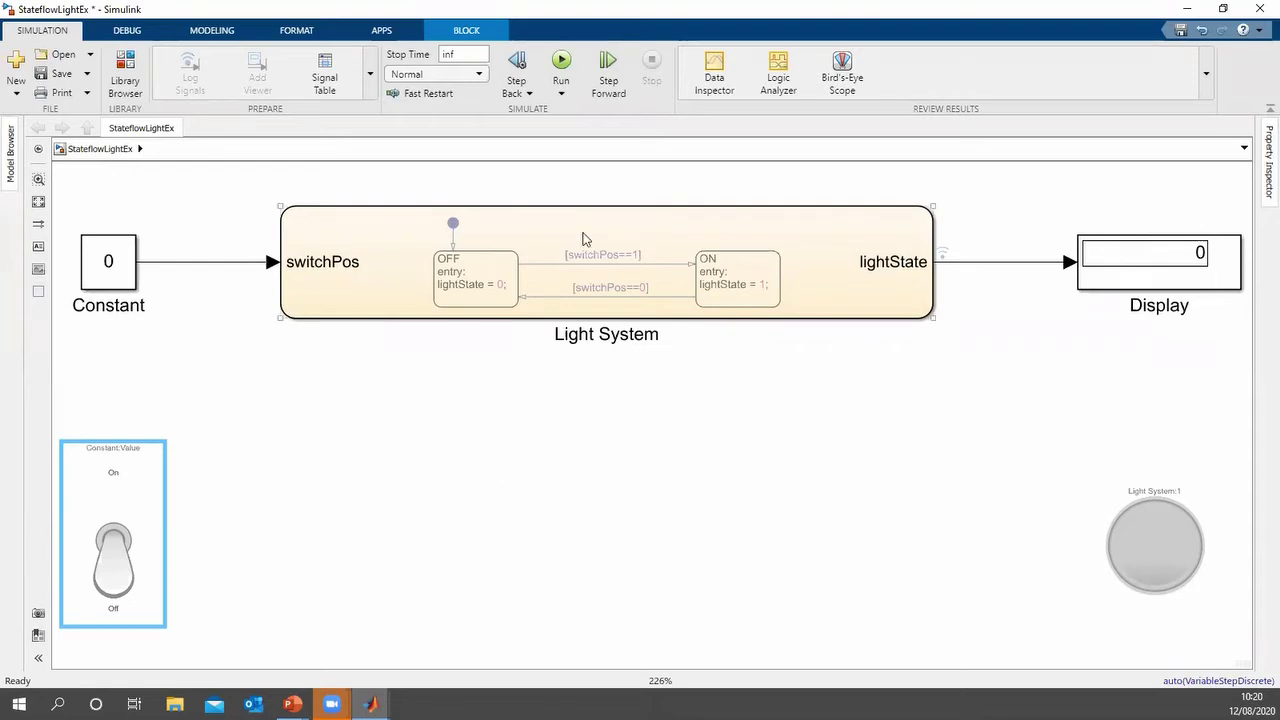
double_click(585, 239)
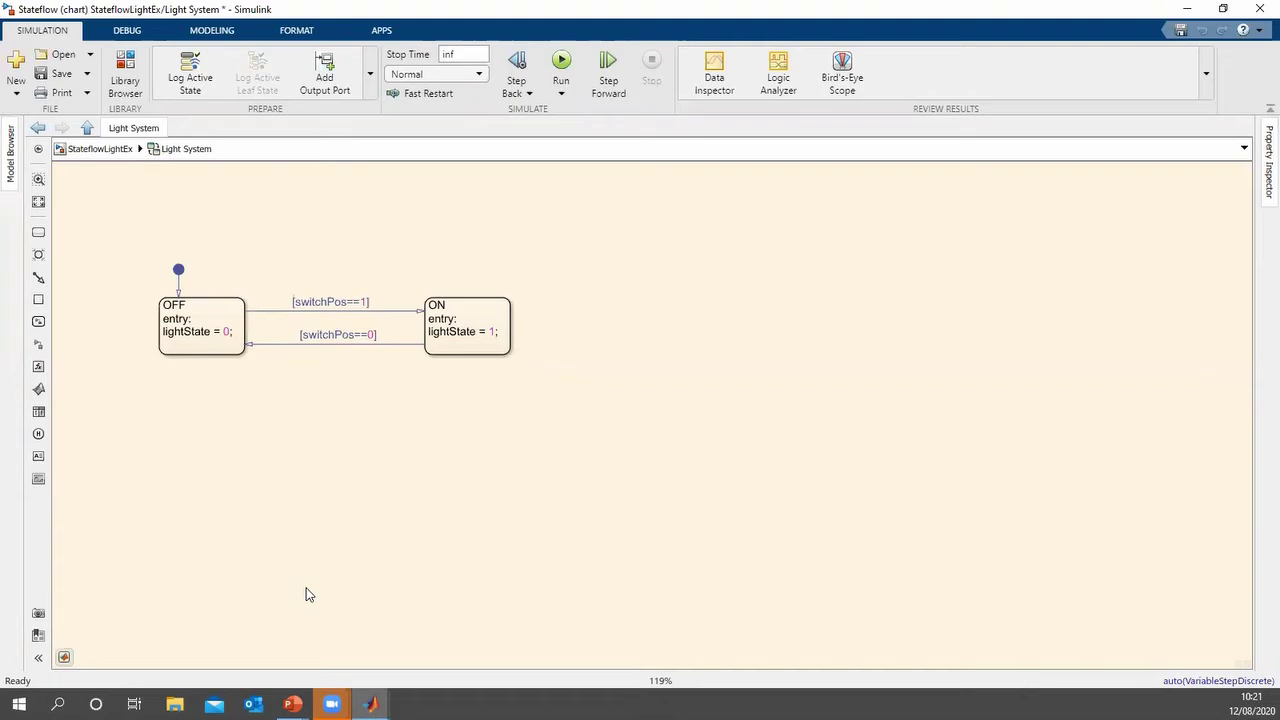
left_click(37, 129)
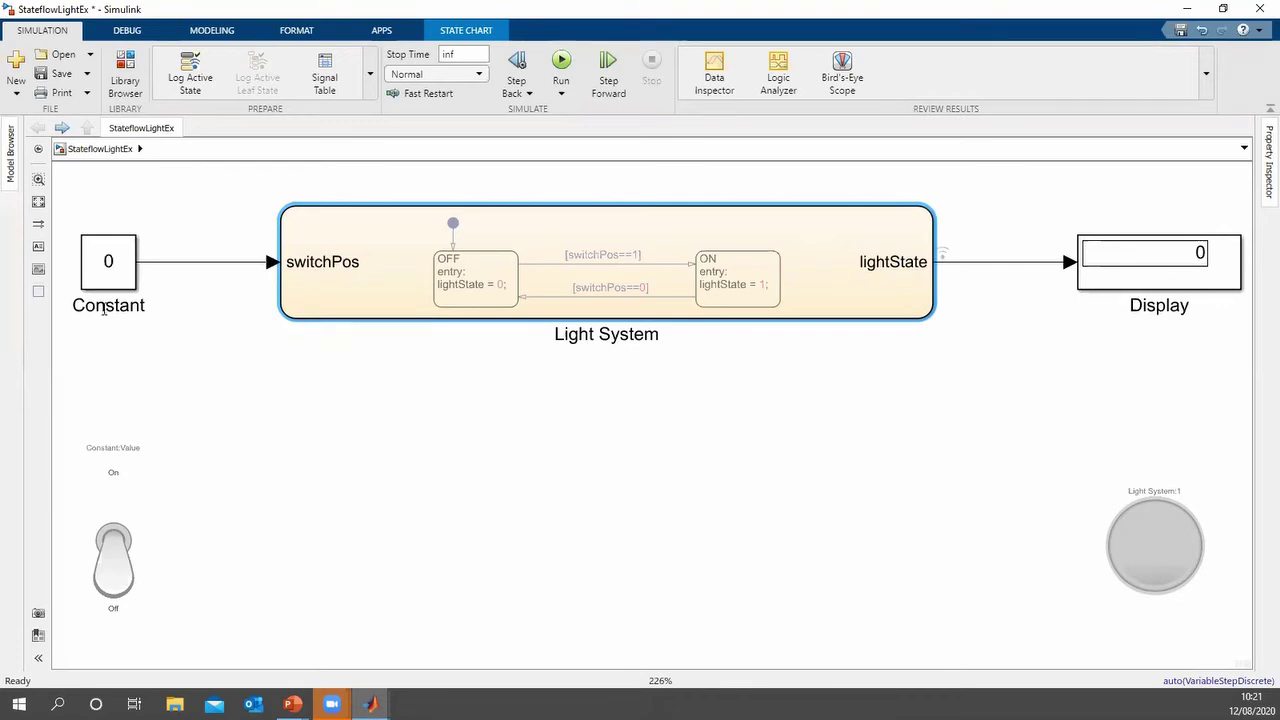
Run the StateflowLightEx simulation with the Constant:Value switch set to Off
left_click(120, 578)
left_click(140, 572)
left_click(380, 573)
left_click(655, 490)
left_click(122, 261)
left_click(562, 66)
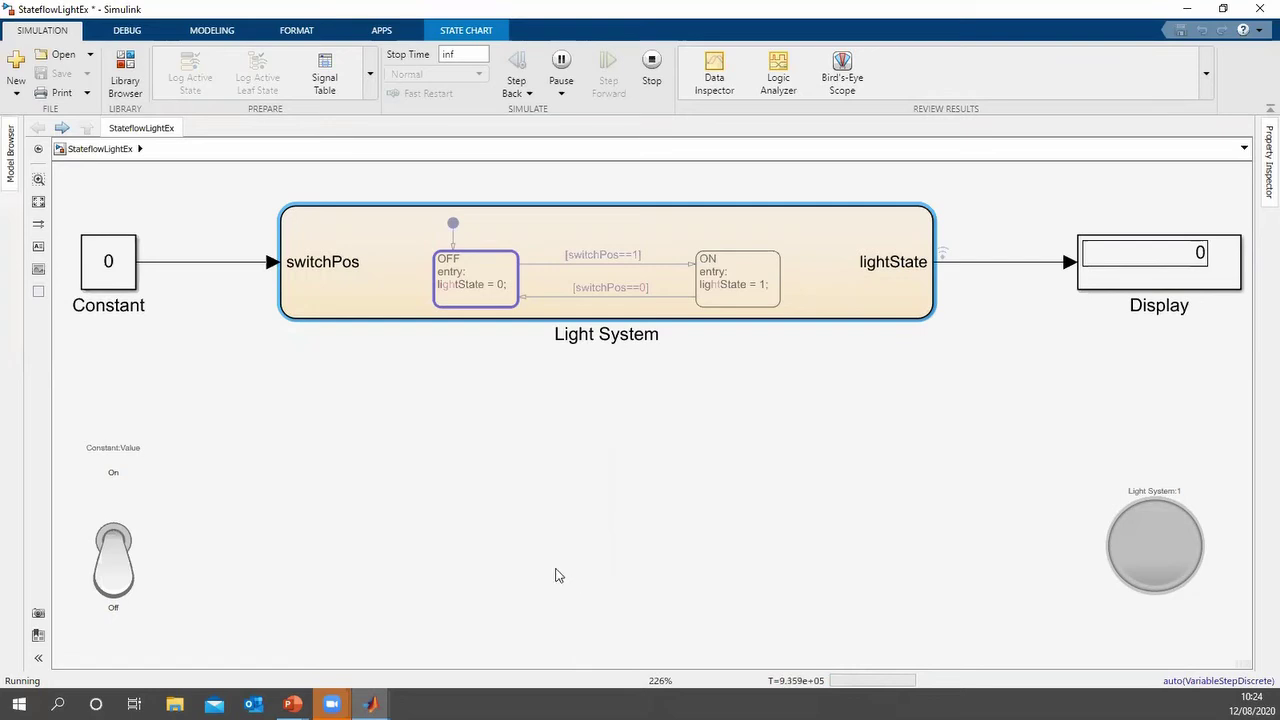
Toggle the Constant:Value switch on and off twice while the simulation is running
left_click(114, 580)
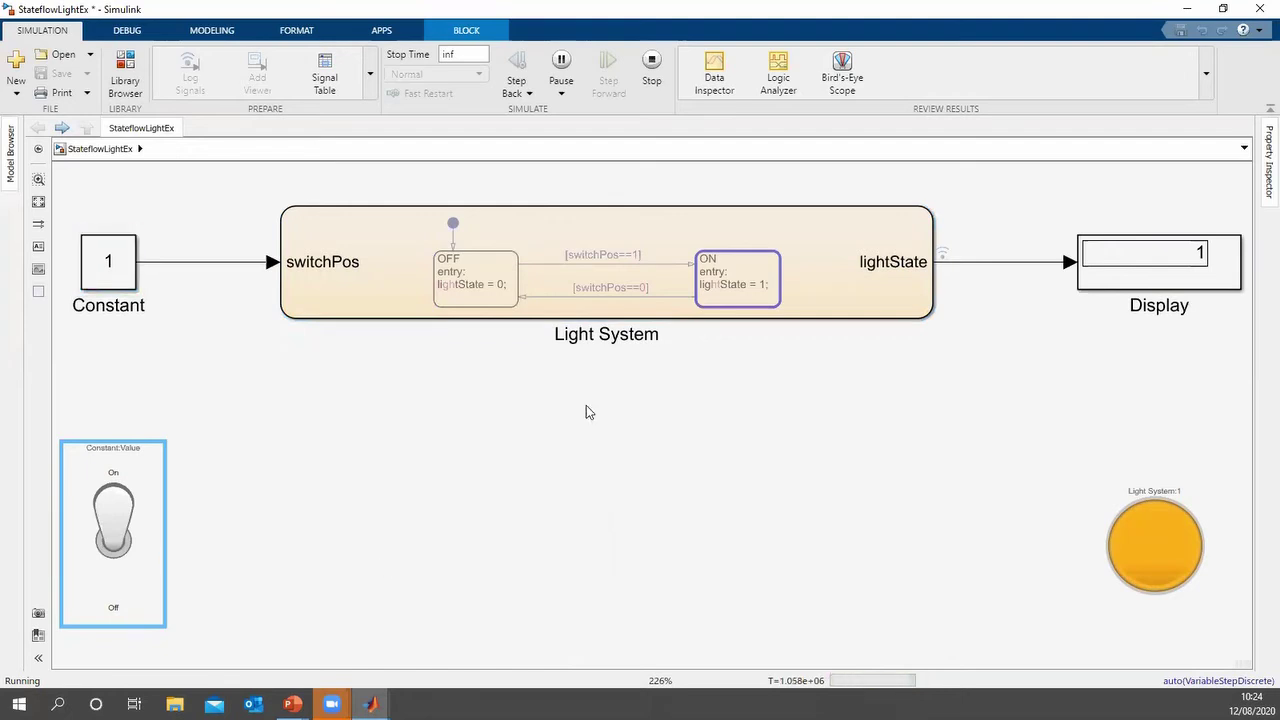
left_click(120, 514)
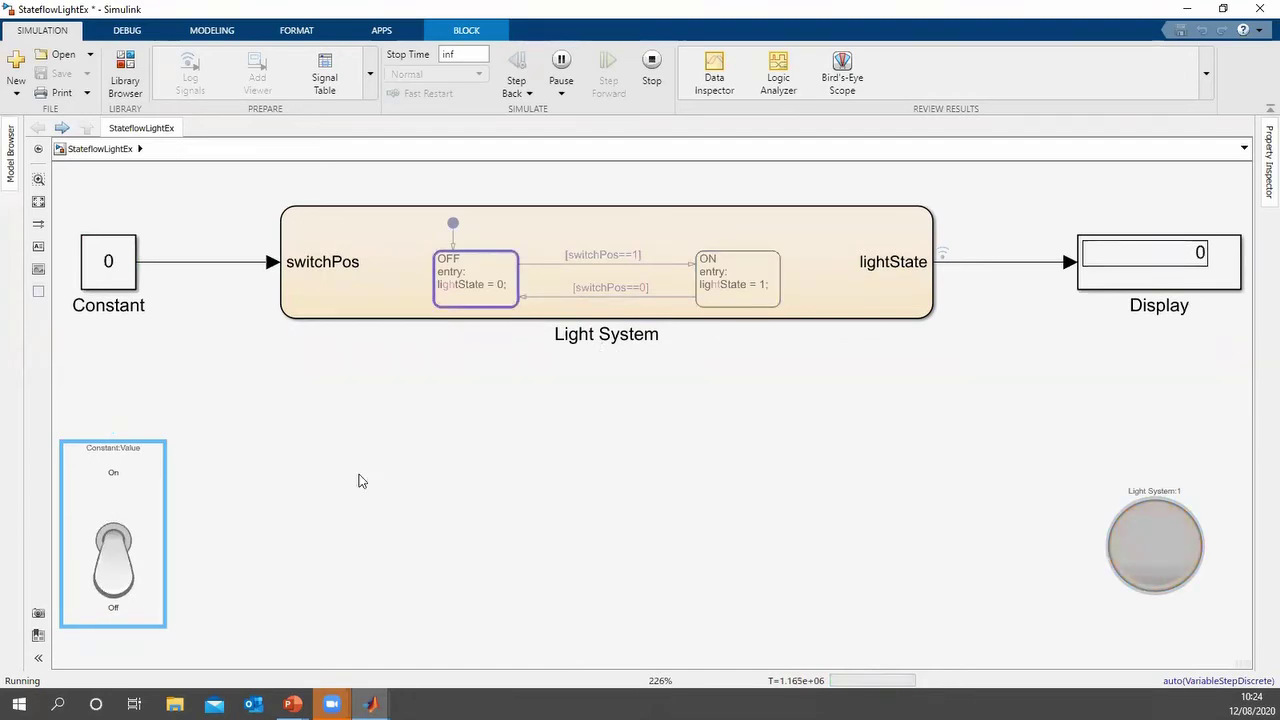
left_click(124, 586)
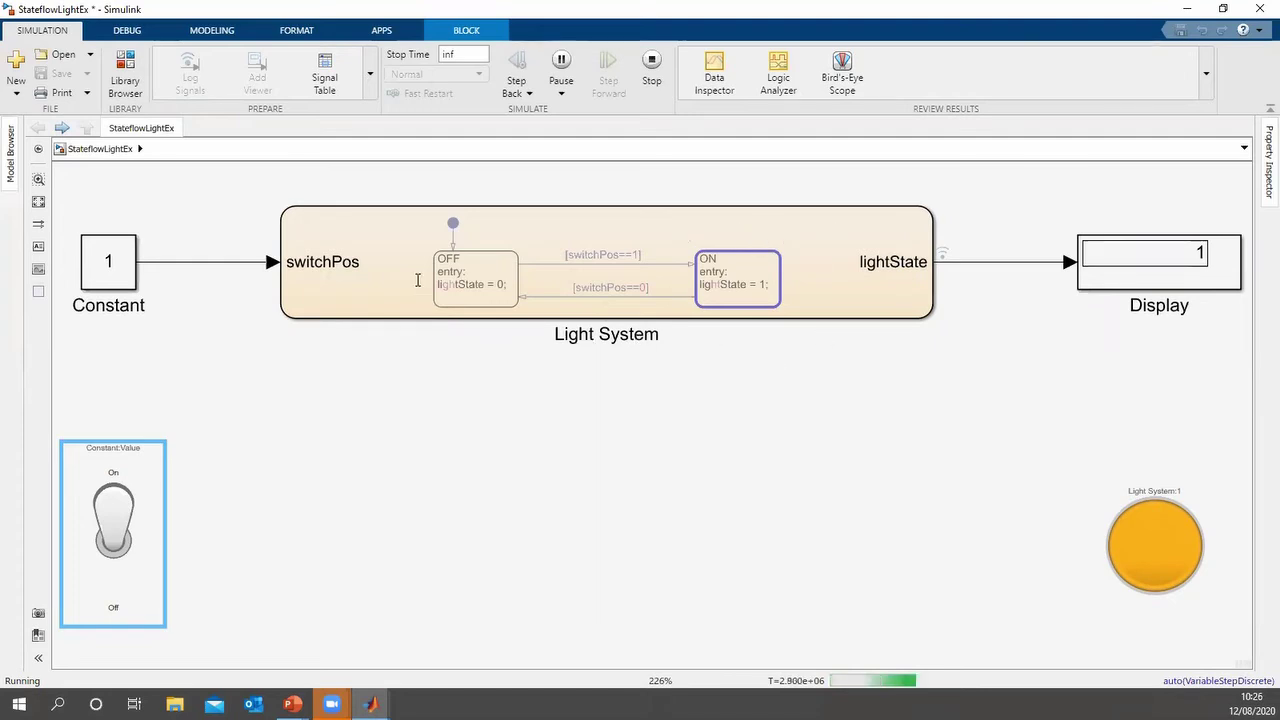
left_click(120, 514)
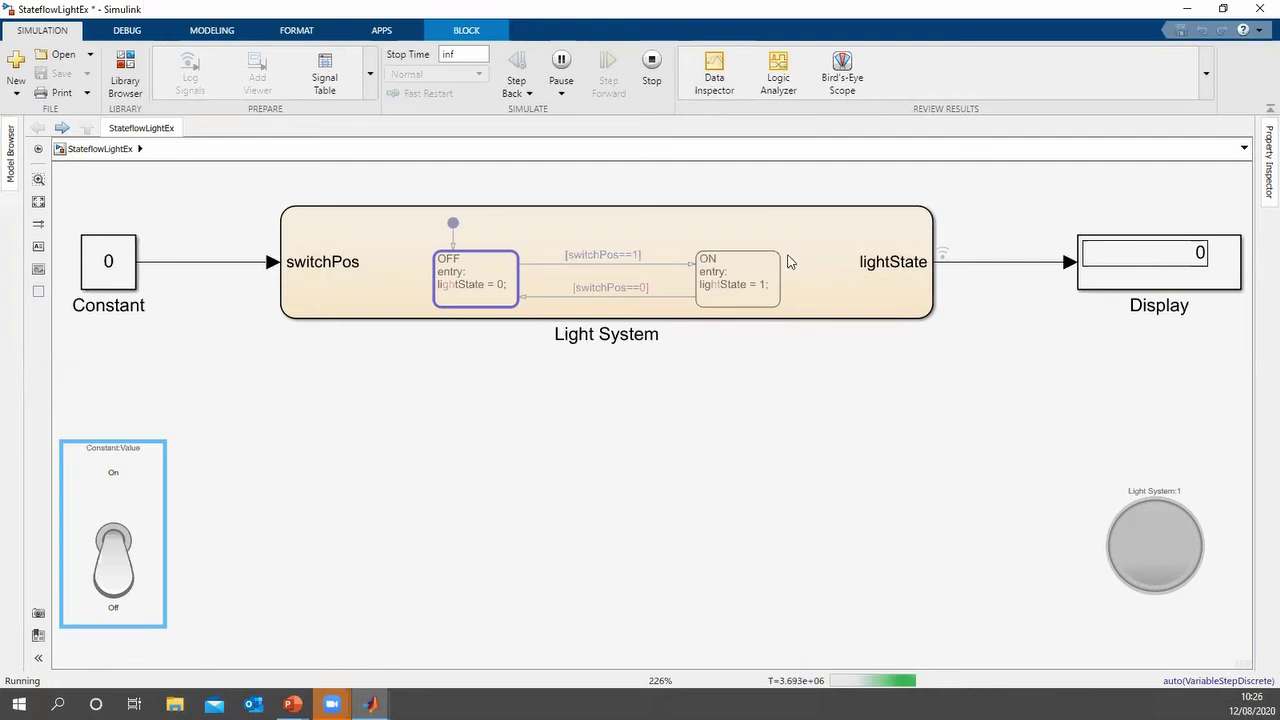
Briefly plot the current run's Constant:Value signal in the Simulation Data Inspector, close the inspector, and stop the simulation
left_click(714, 75)
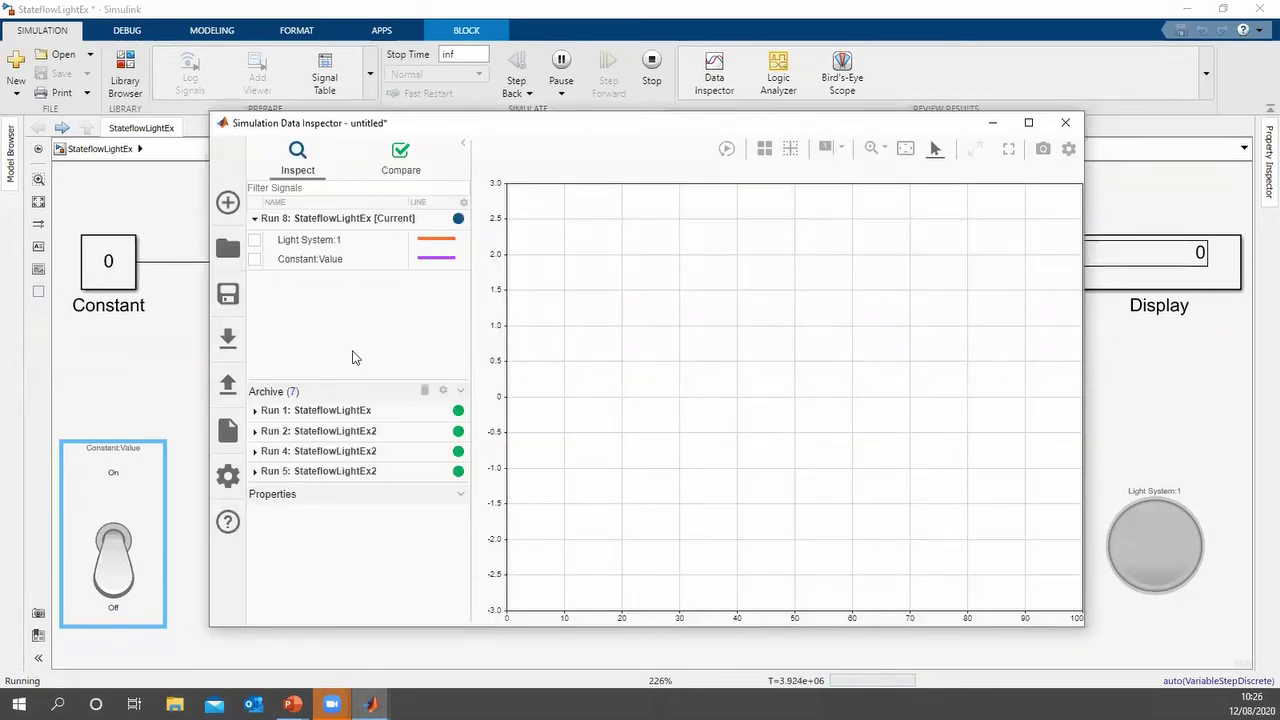
left_click(254, 259)
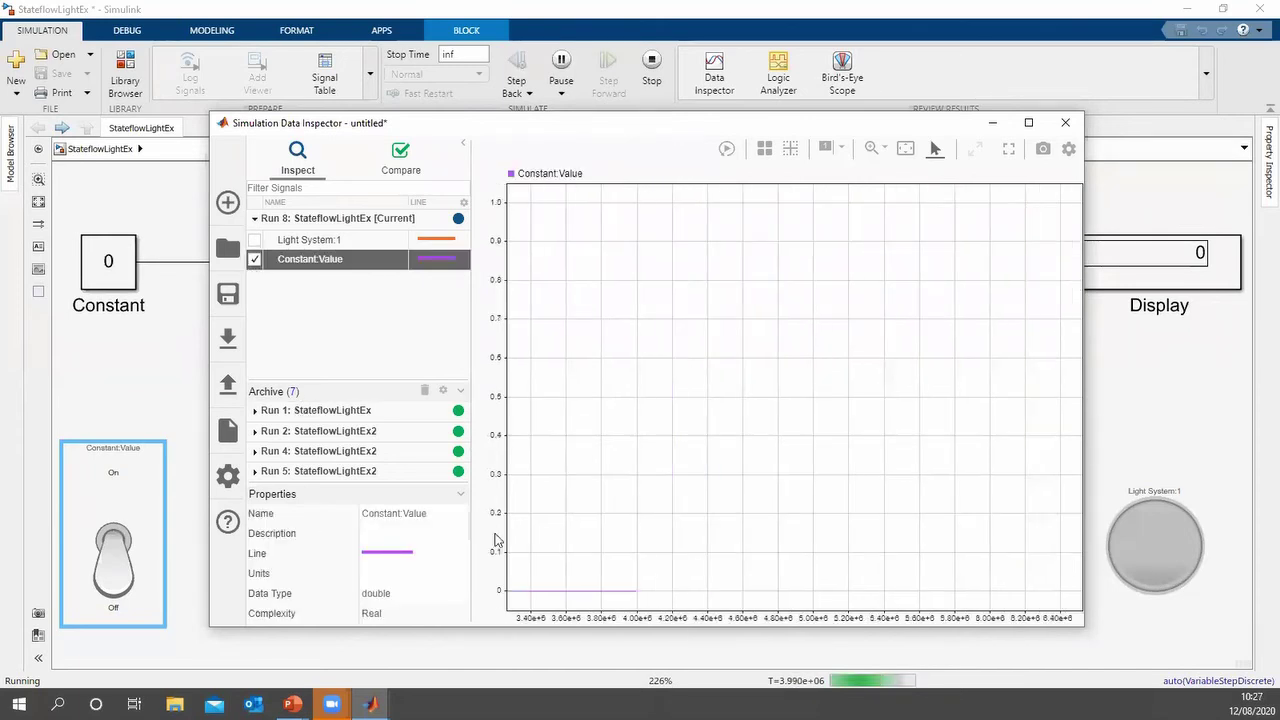
left_click(255, 260)
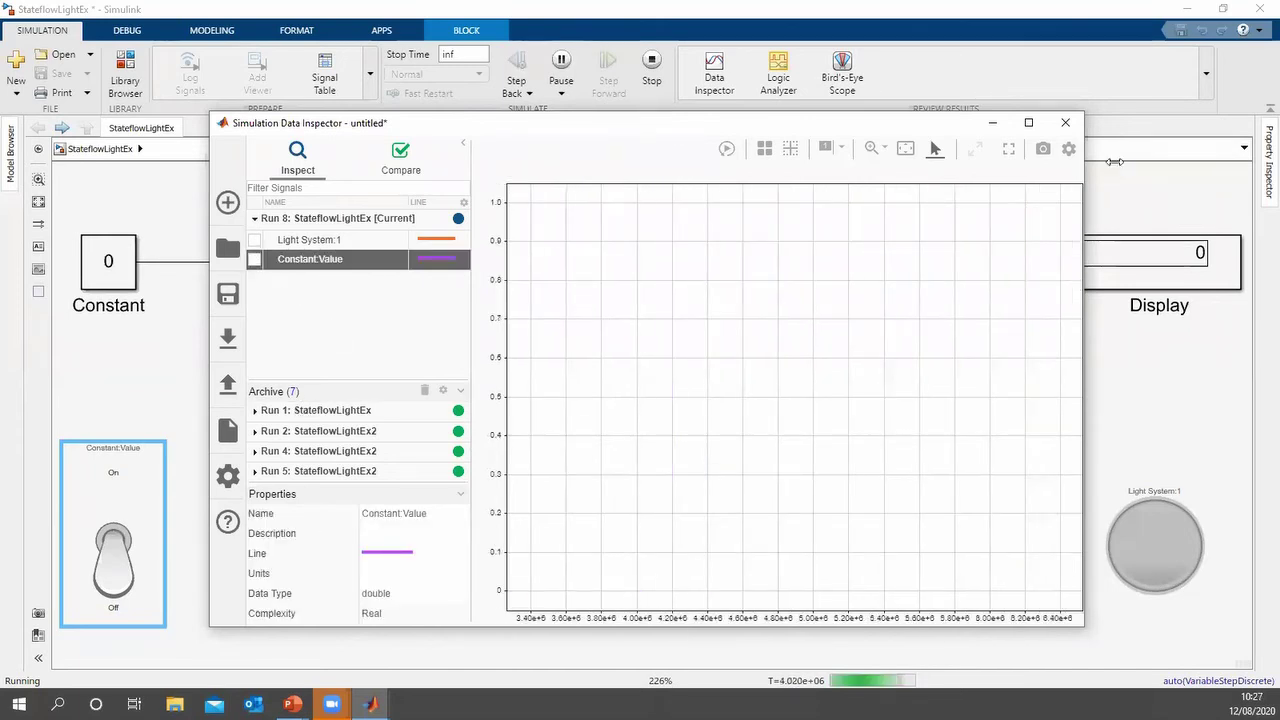
left_click(1065, 122)
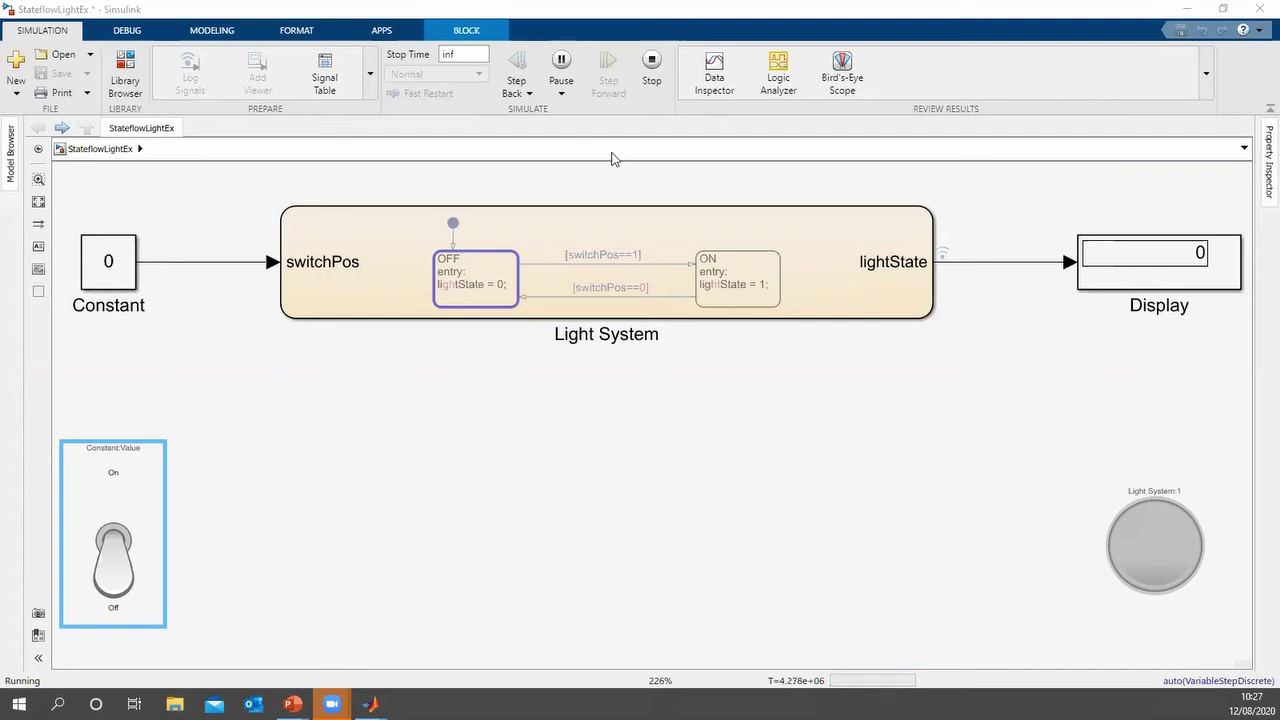
left_click(651, 62)
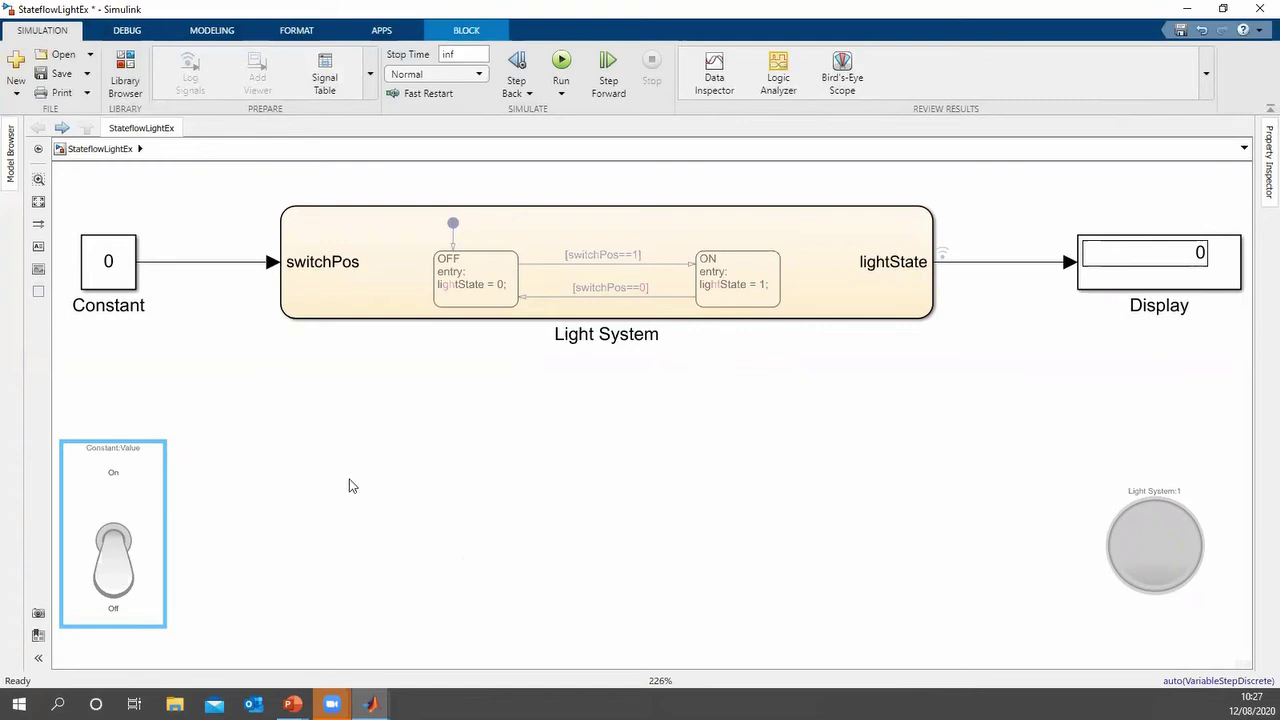
Examine the Dashboard blocks in the Simulink Library Browser, close it, and switch to the presentation slide
left_click(128, 68)
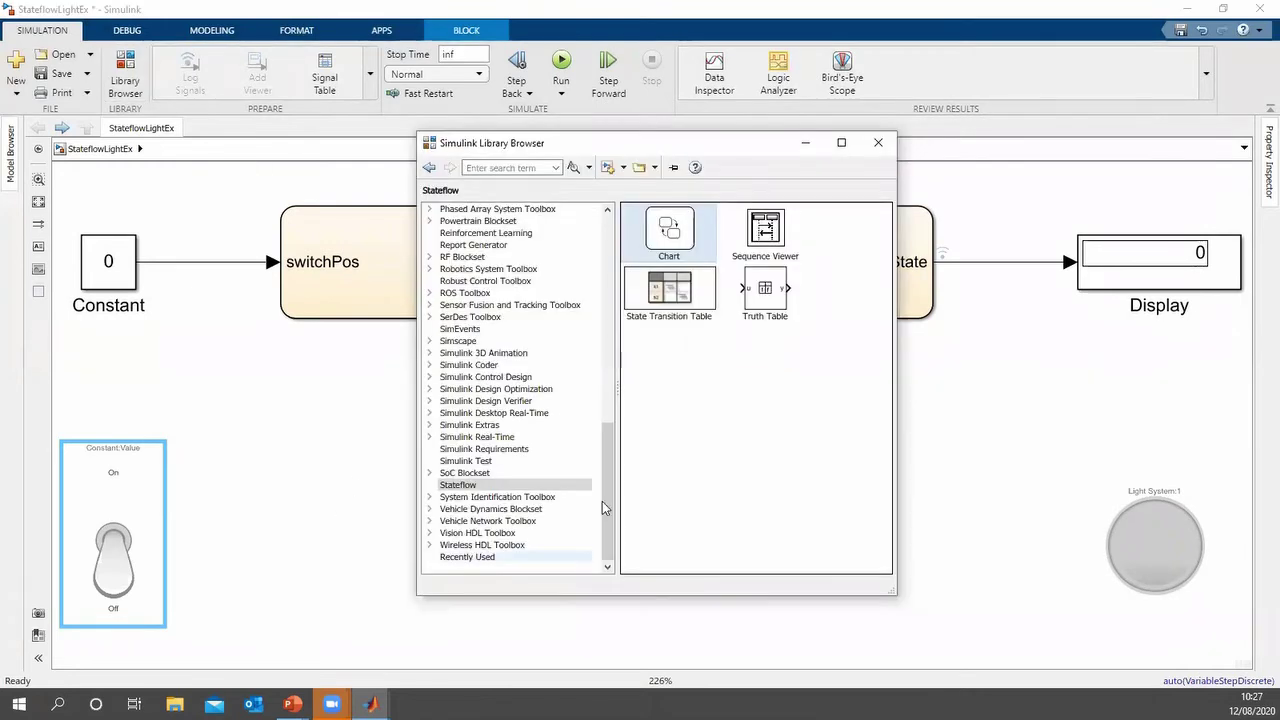
left_click_drag(608, 504, 570, 328)
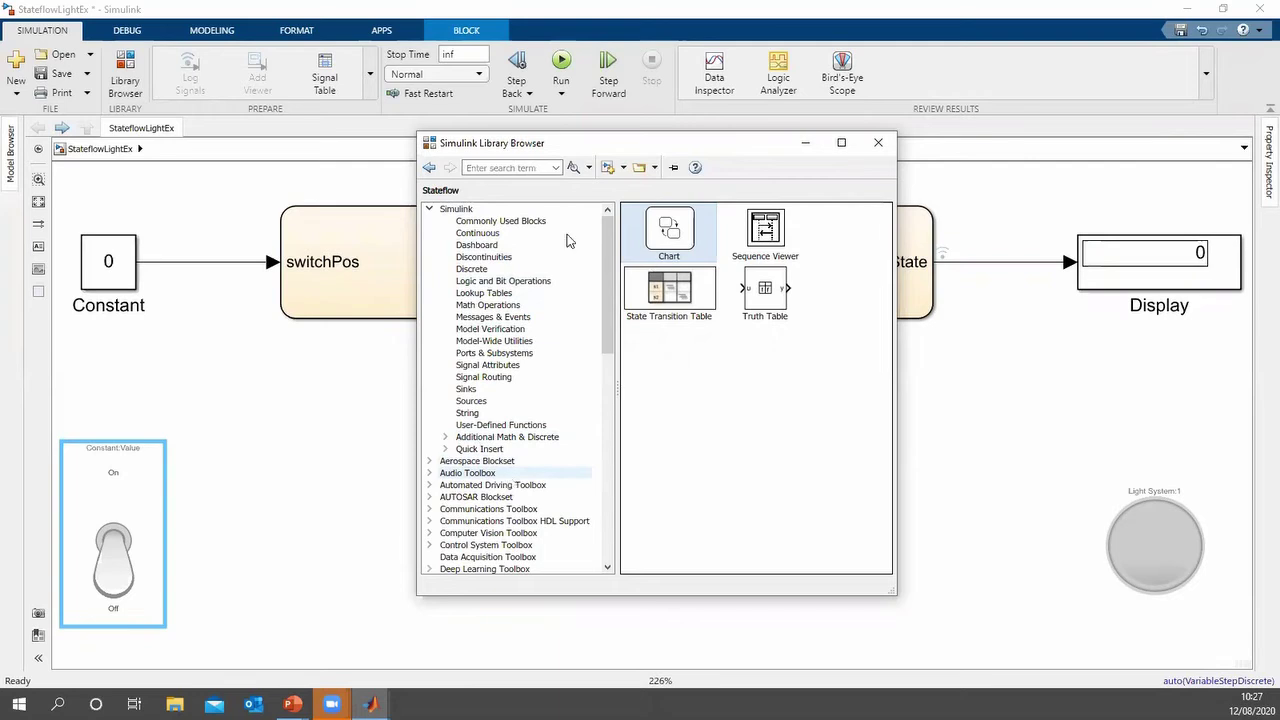
left_click(538, 244)
left_click(523, 246)
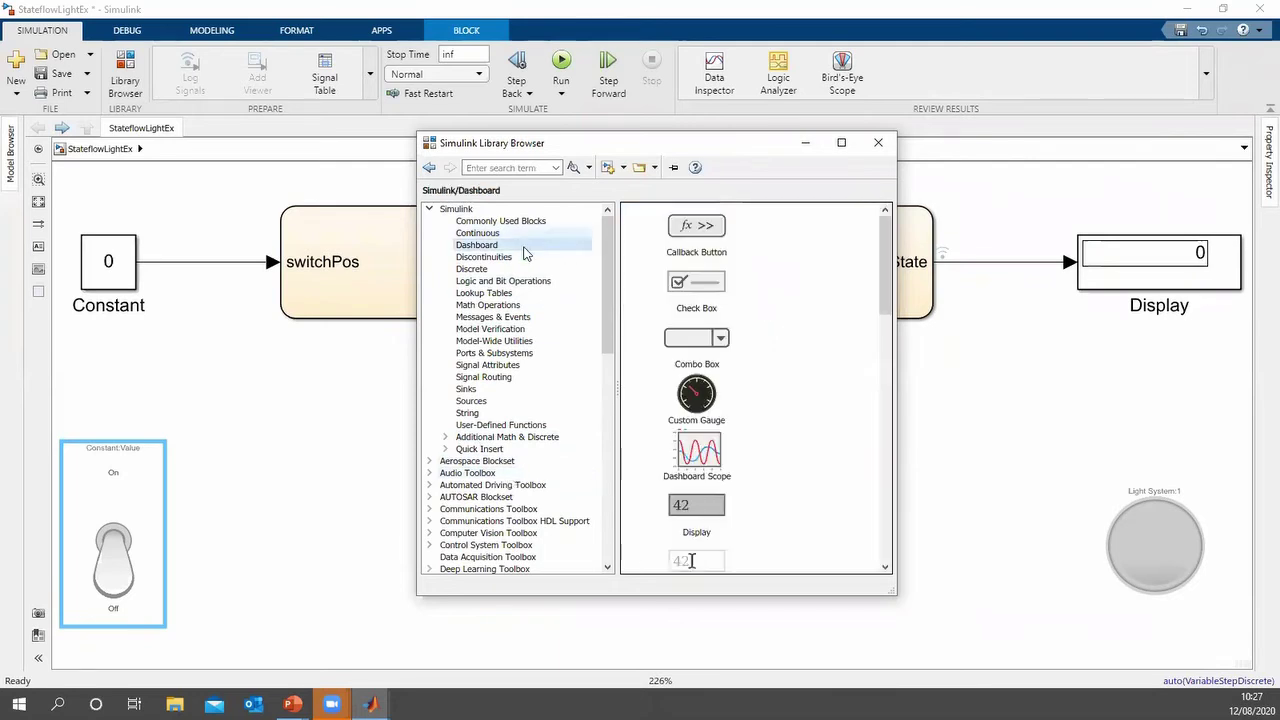
scroll(752, 293, "down", 1)
scroll(752, 293, "down", 4)
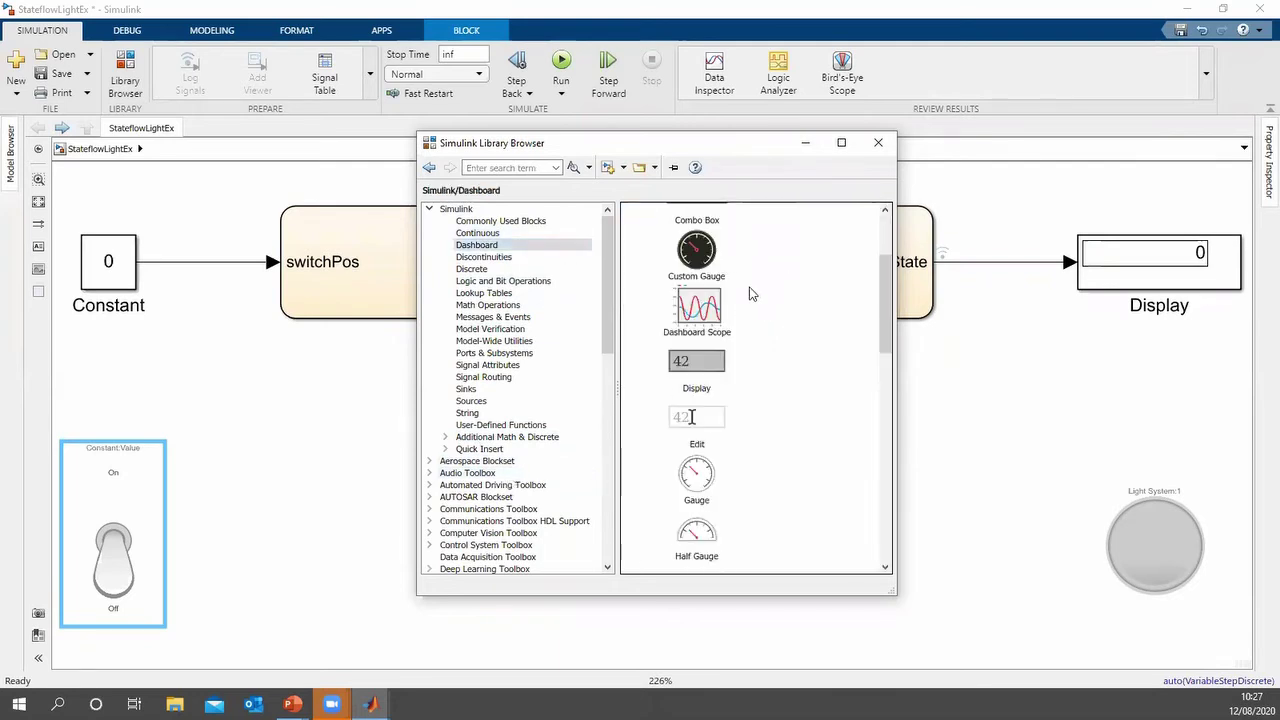
scroll(752, 295, "down", 4)
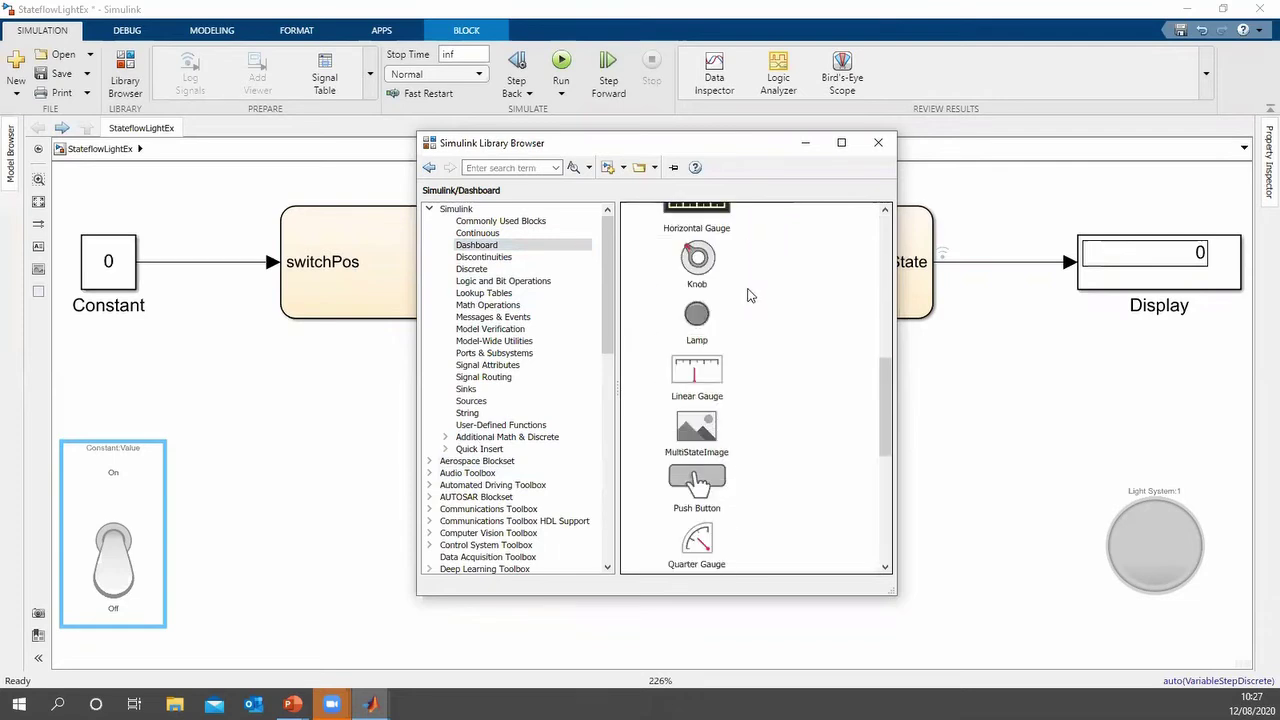
scroll(751, 295, "down", 5)
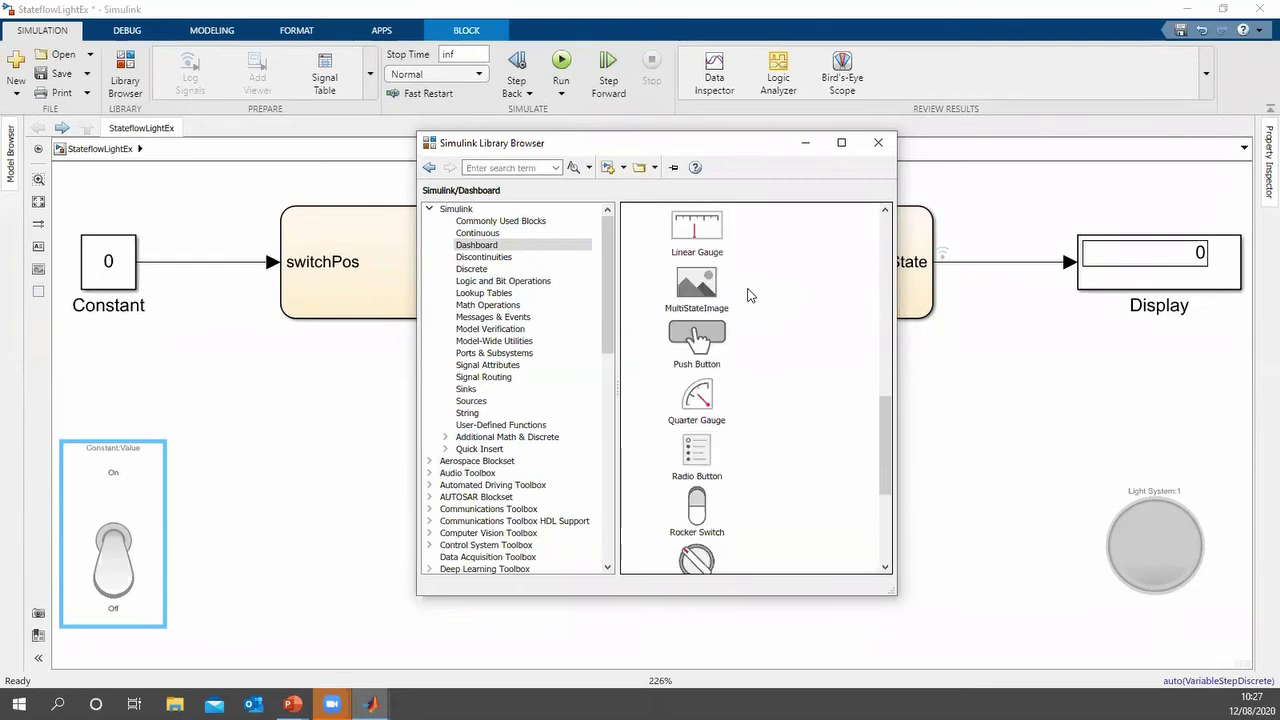
scroll(750, 294, "down", 2)
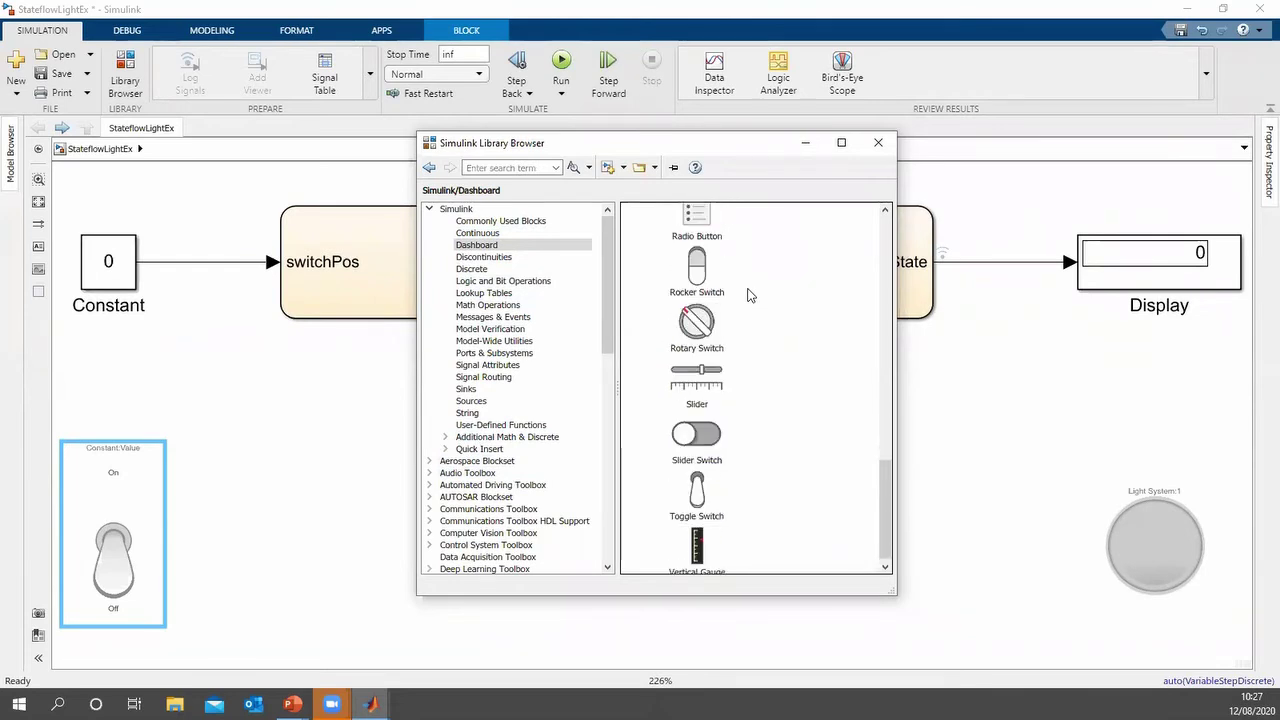
scroll(752, 295, "up", 8)
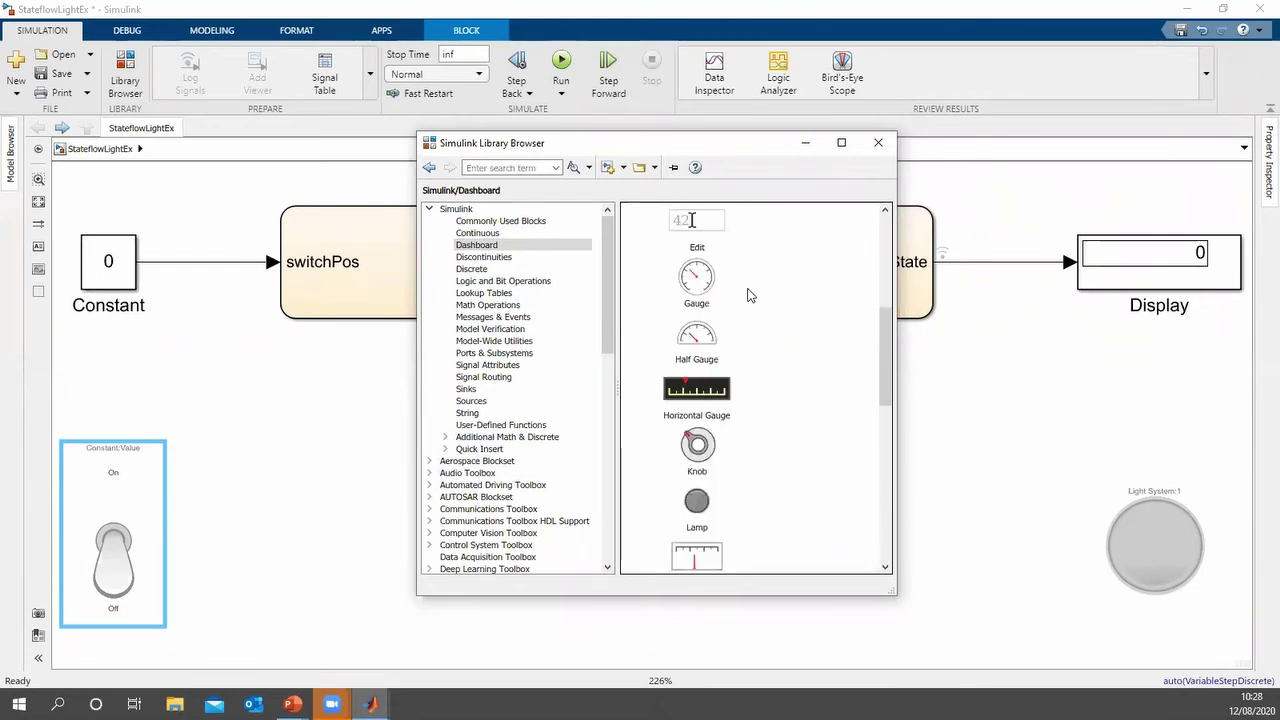
scroll(751, 295, "up", 3)
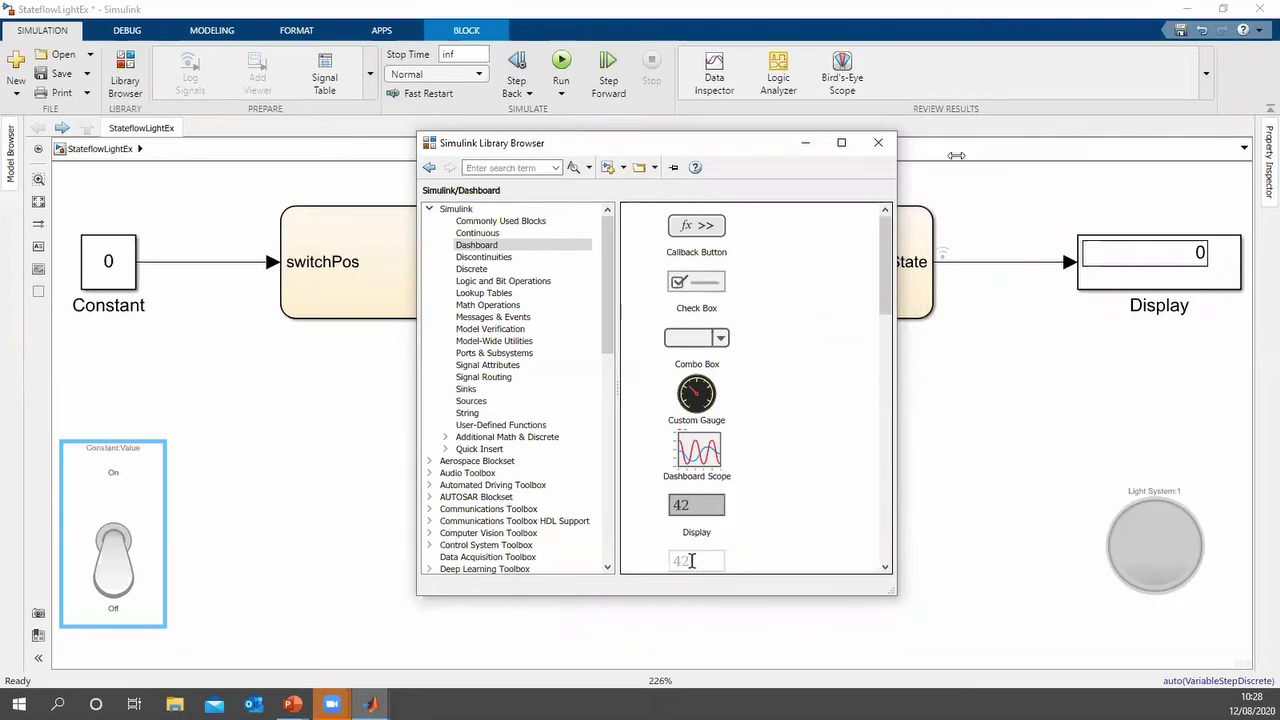
left_click(878, 142)
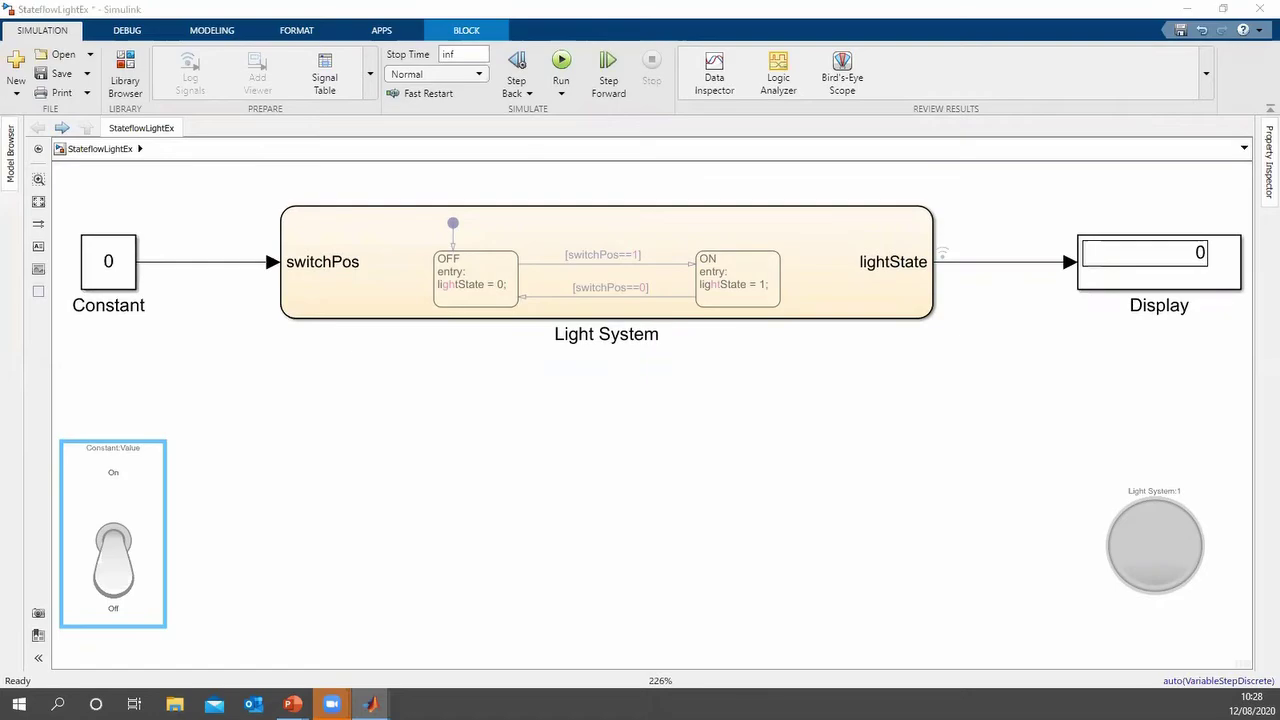
key("super+d")
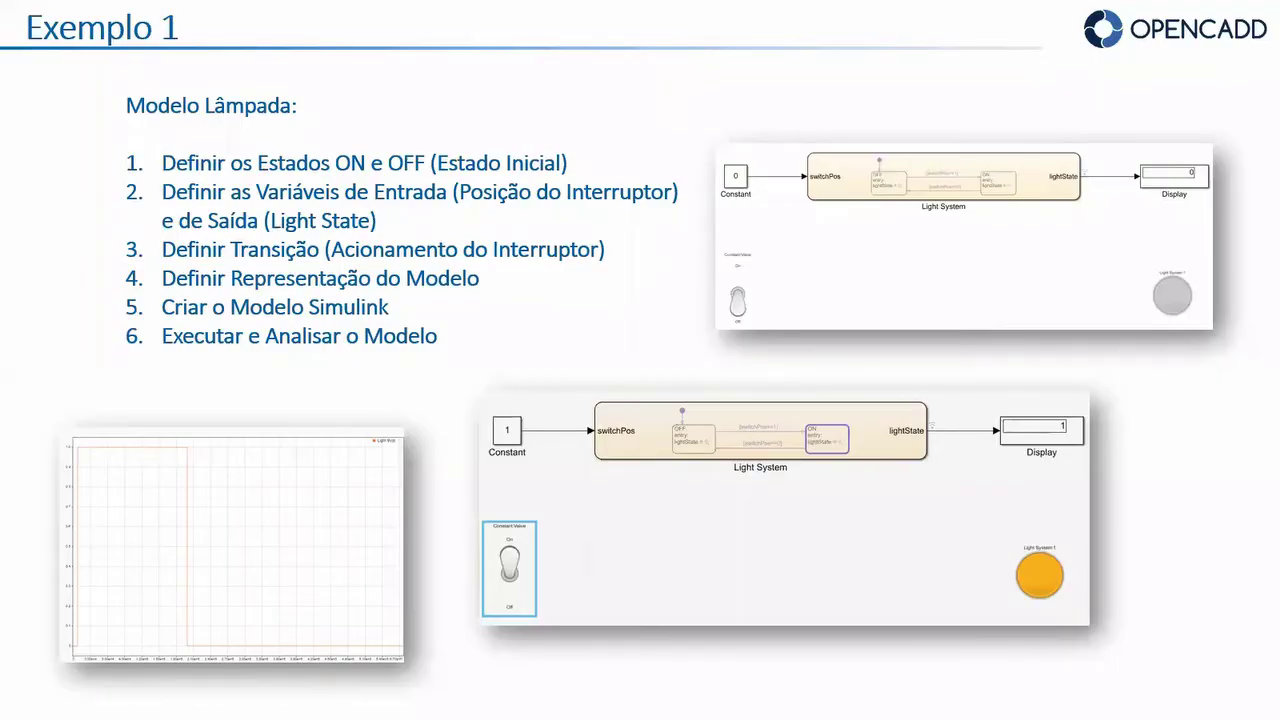
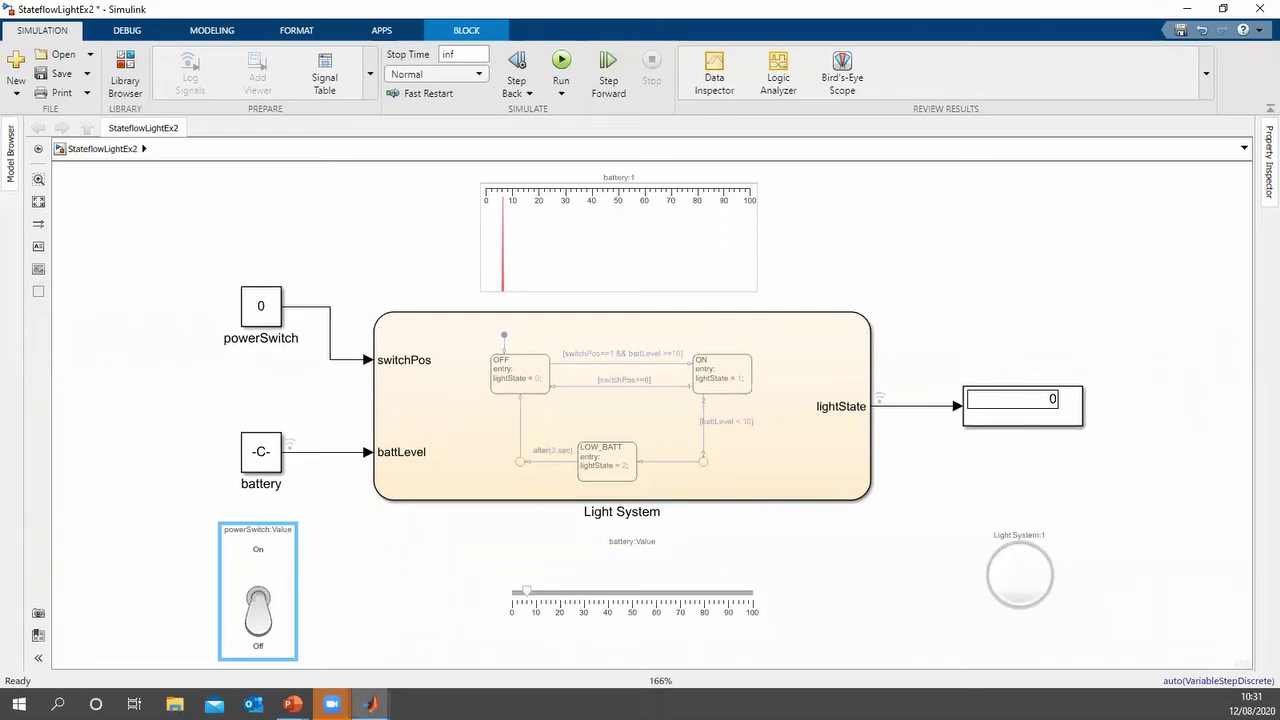
Open the Light System chart of StateflowLightEx2 to examine its states, transitions and symbols, and return to the top-level model
left_click(530, 596)
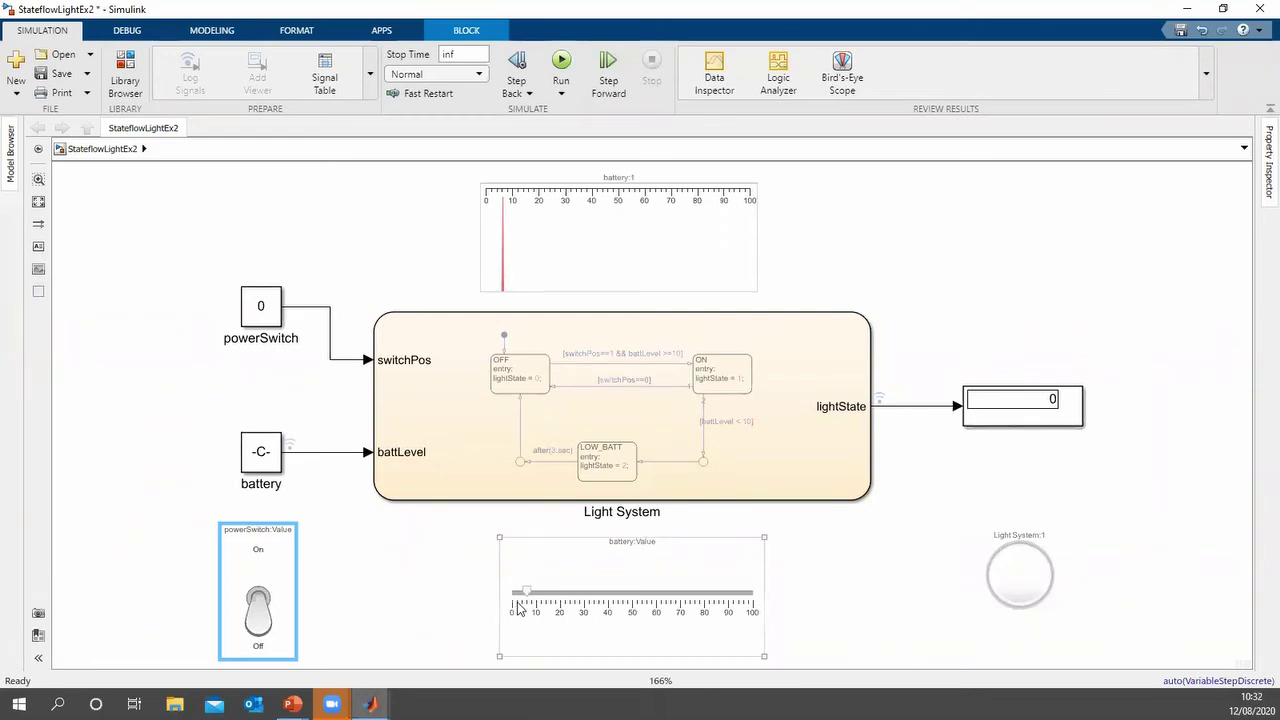
left_click(877, 618)
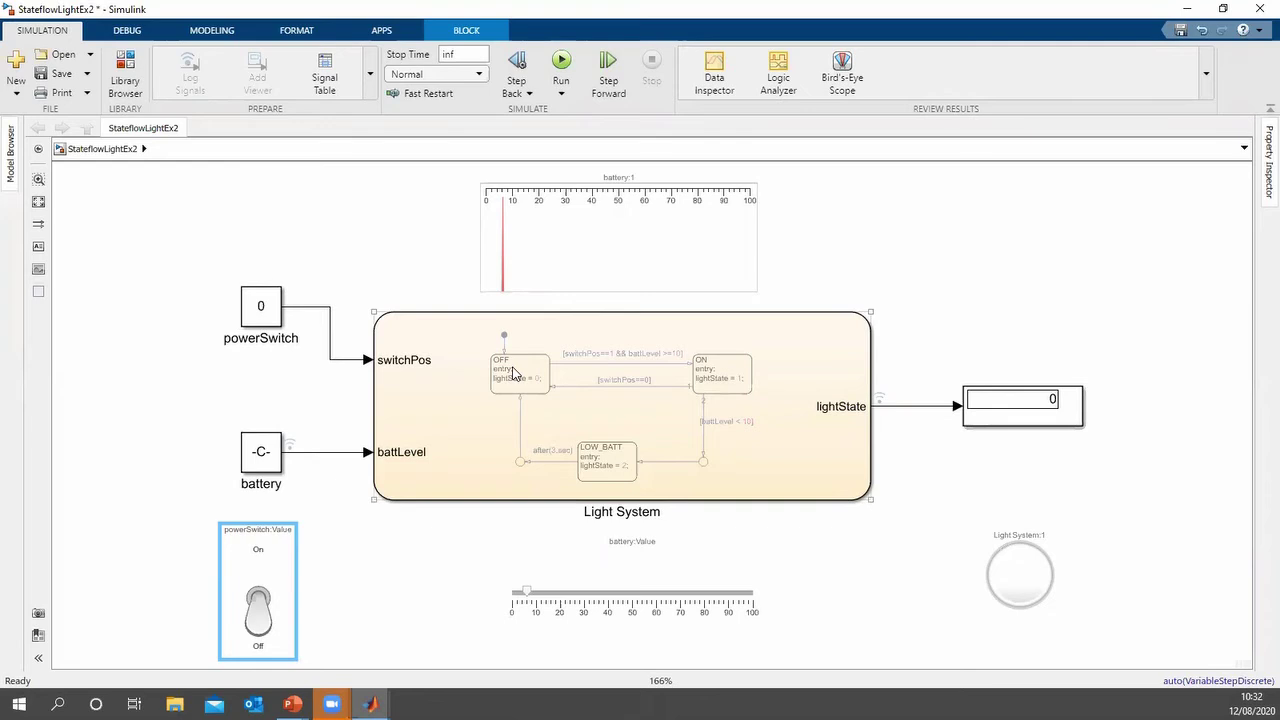
double_click(561, 391)
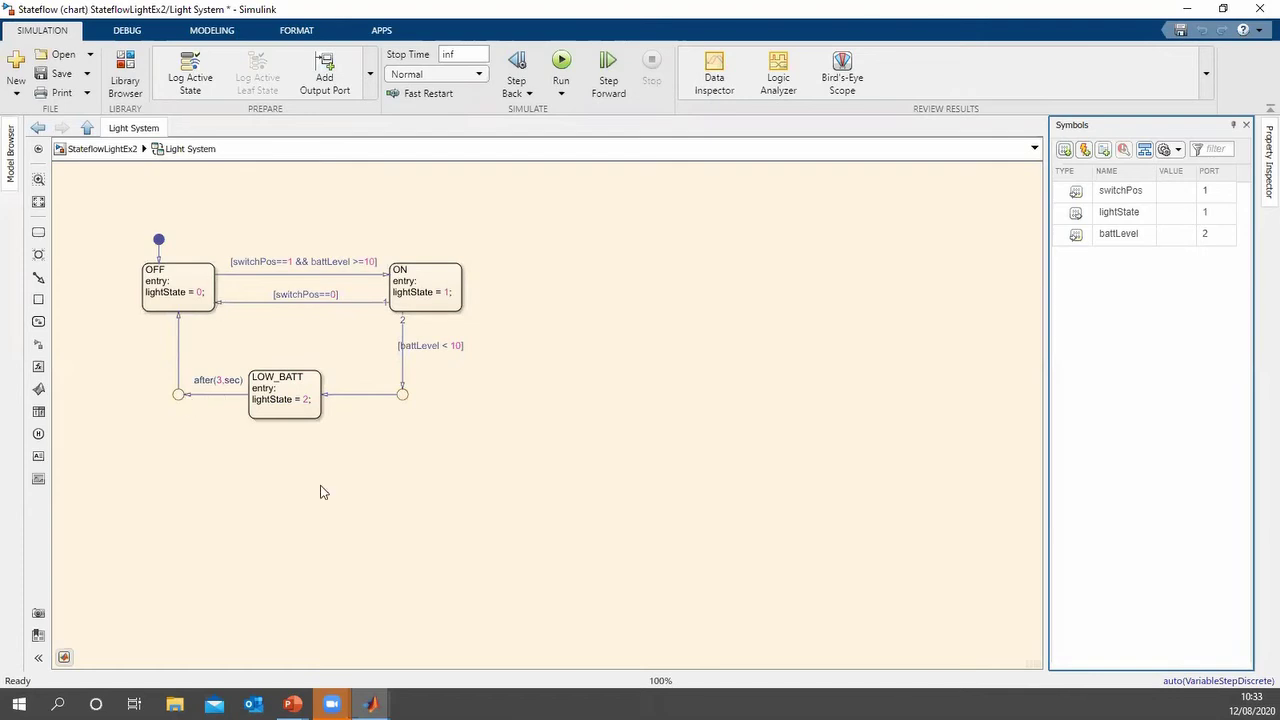
left_click(87, 127)
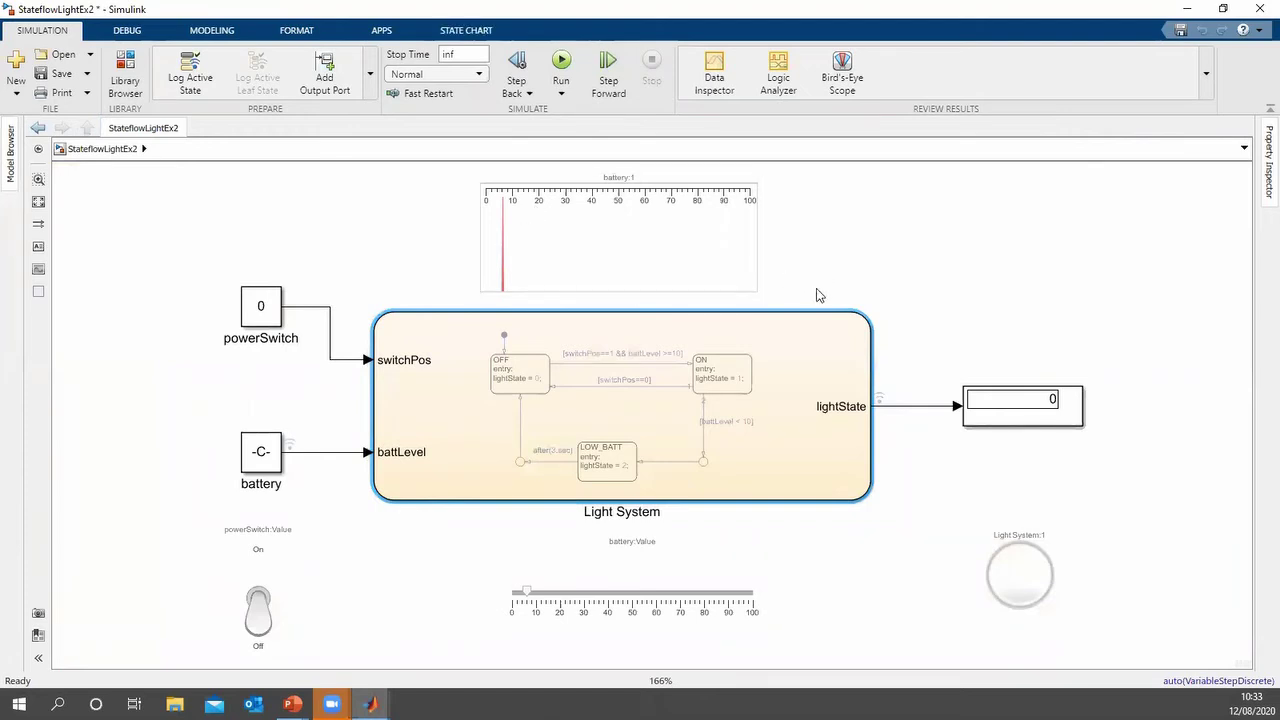
Shift the battery:Value slider block slightly to the right beneath the Light System chart
left_click(563, 563)
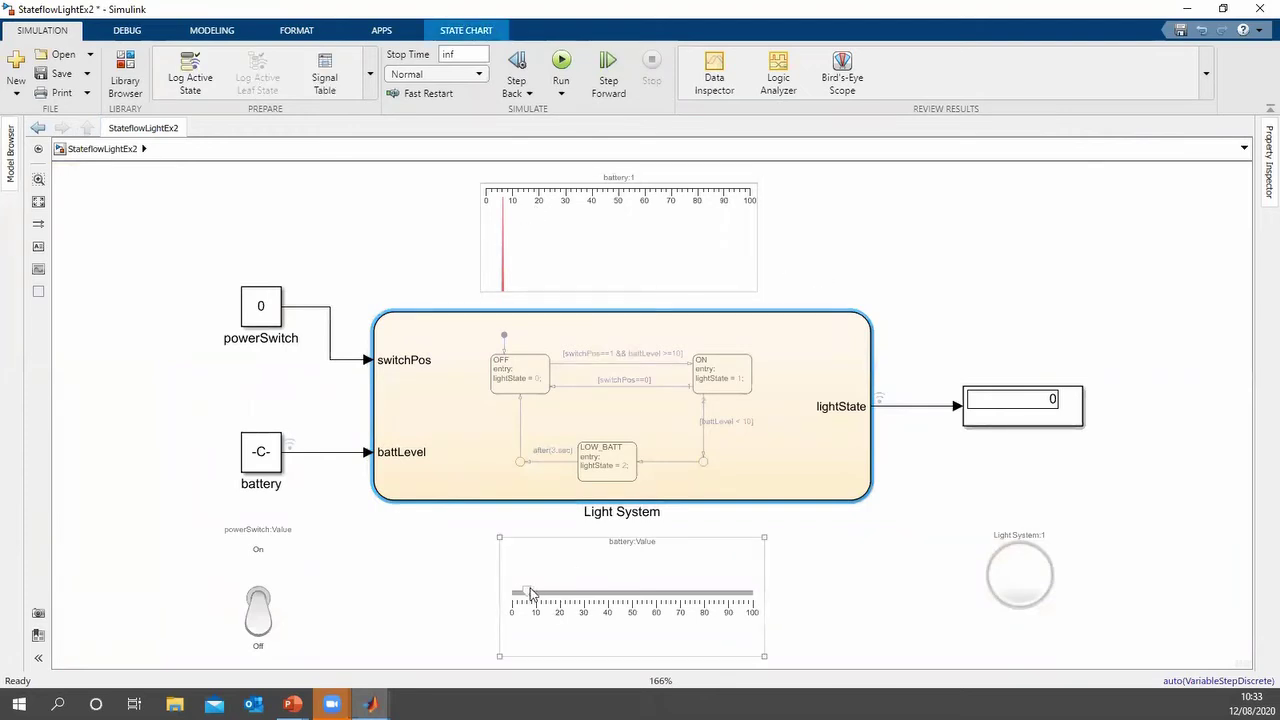
left_click_drag(527, 594, 552, 600)
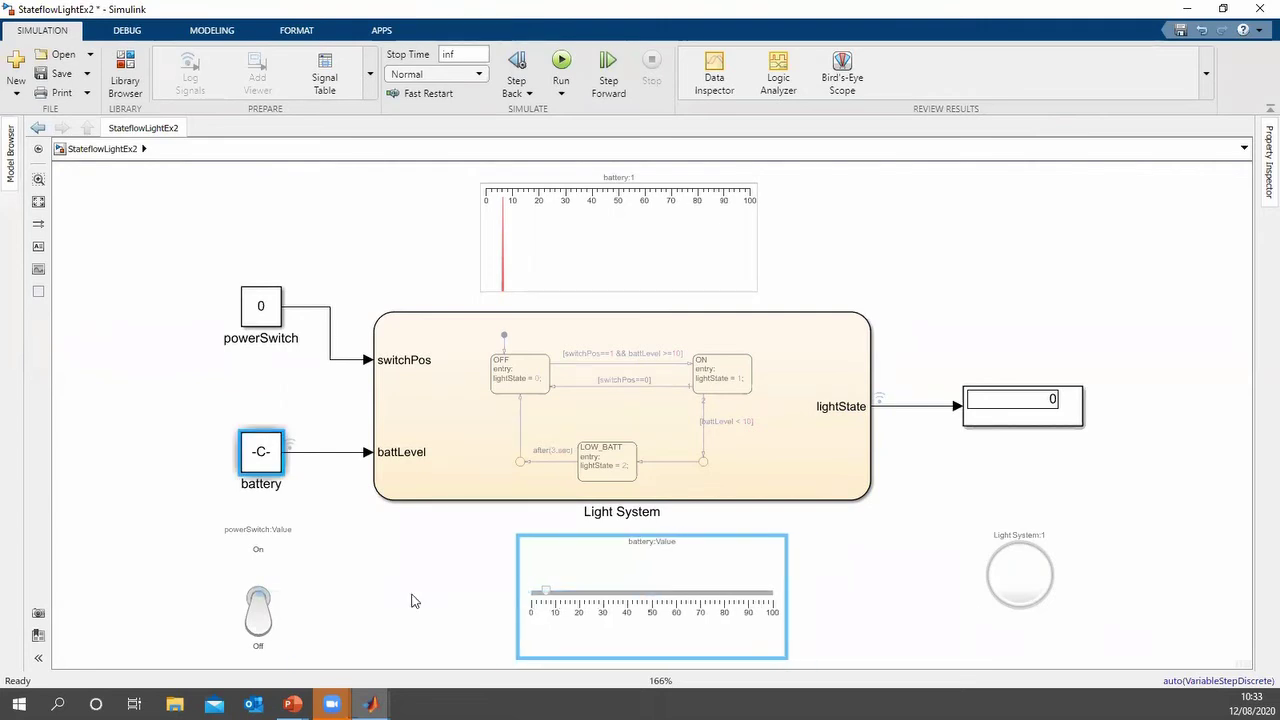
left_click(815, 634)
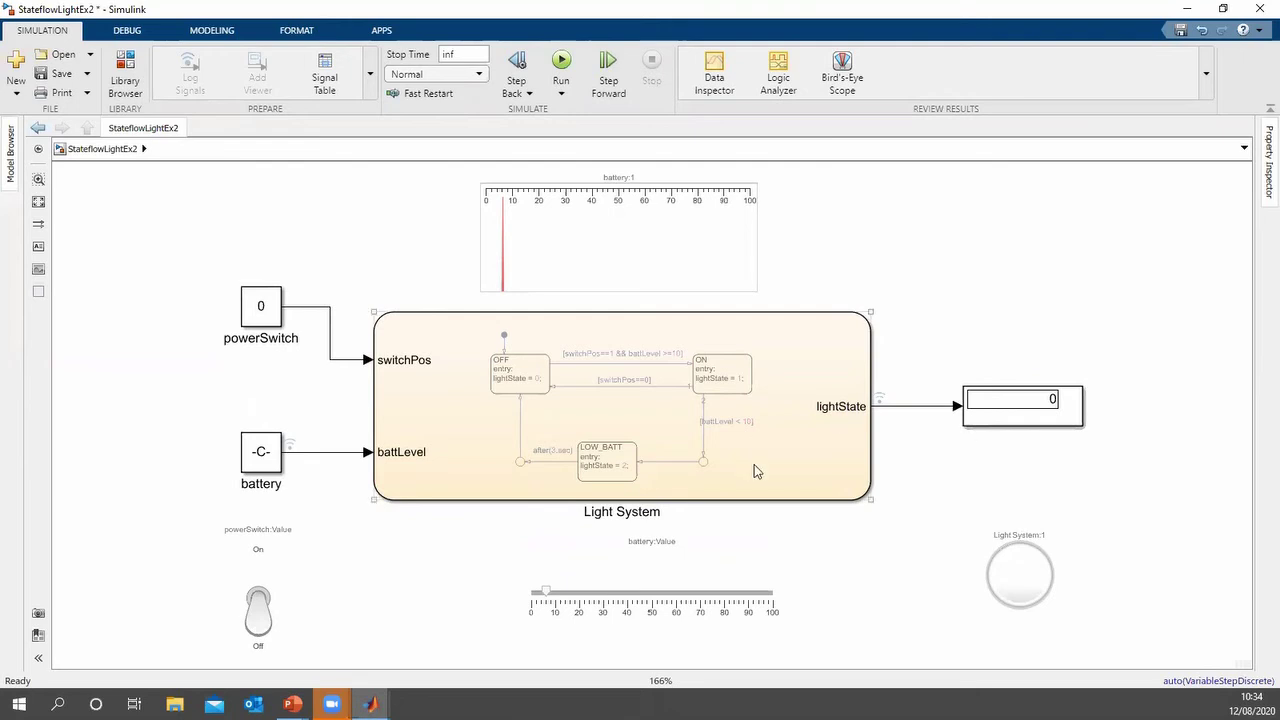
Run the StateflowLightEx2 simulation and raise the battery:Value slider to about 42
left_click(518, 370)
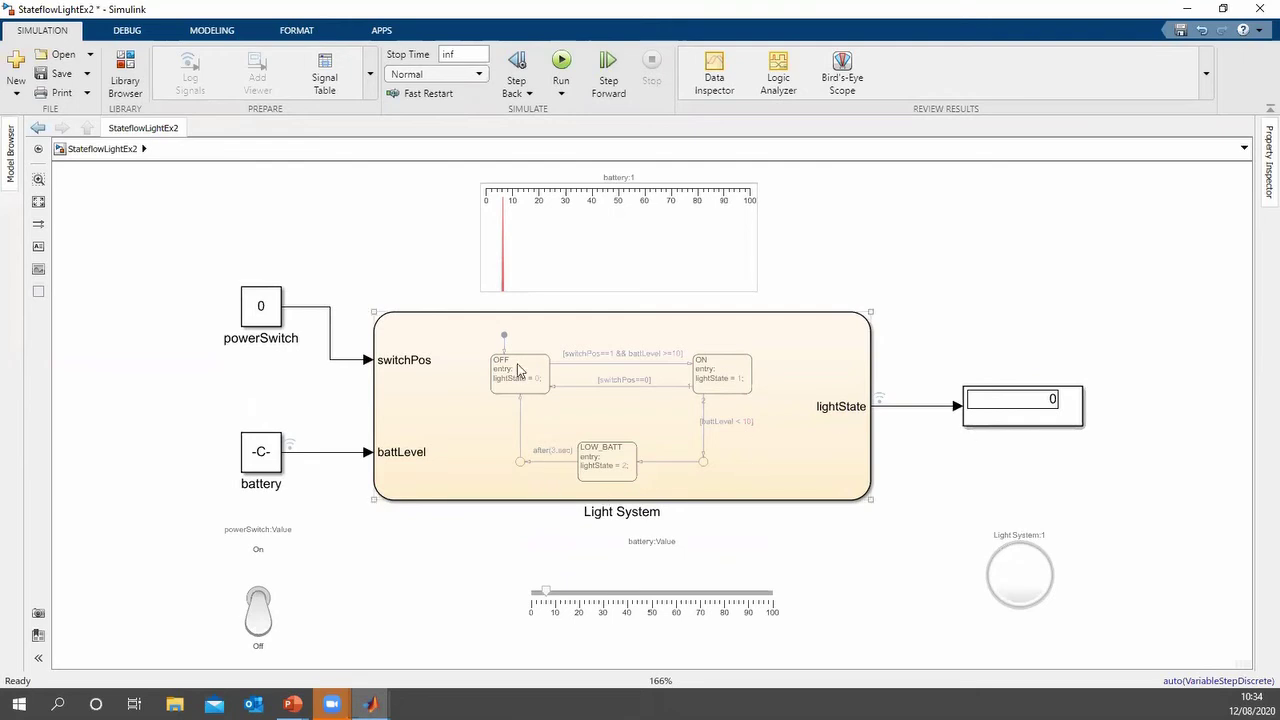
left_click(561, 62)
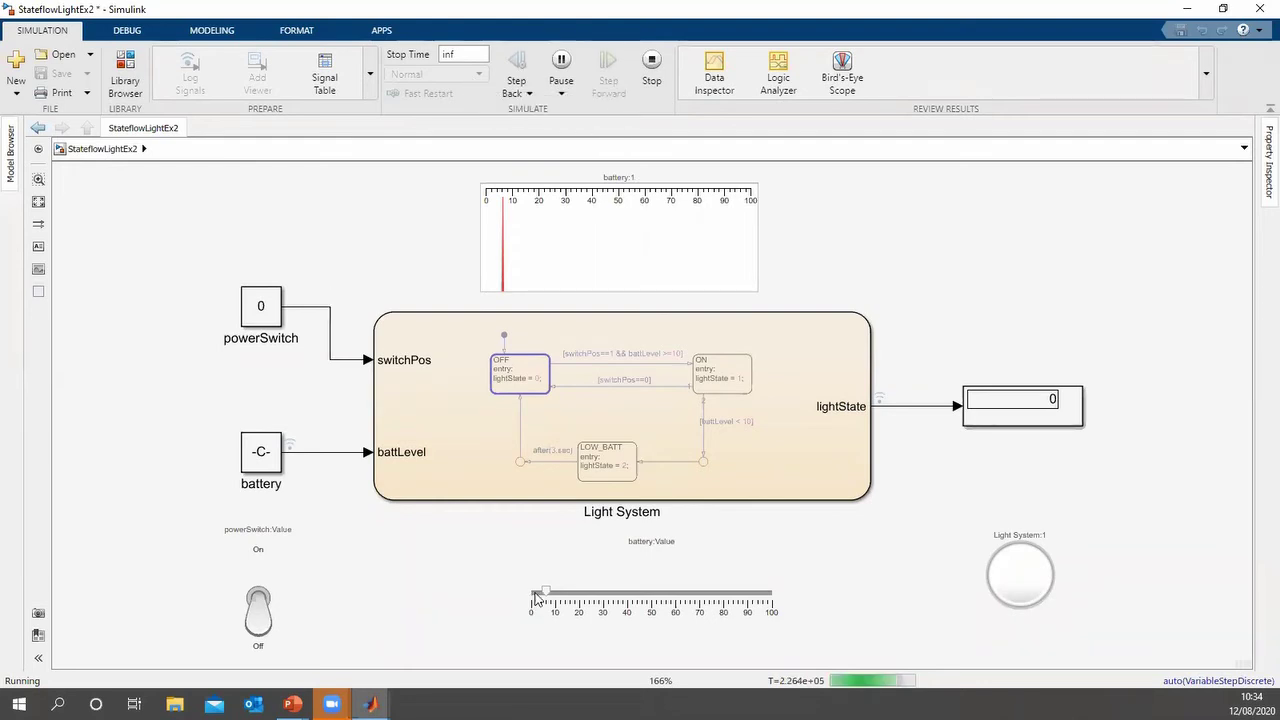
left_click_drag(543, 597, 633, 598)
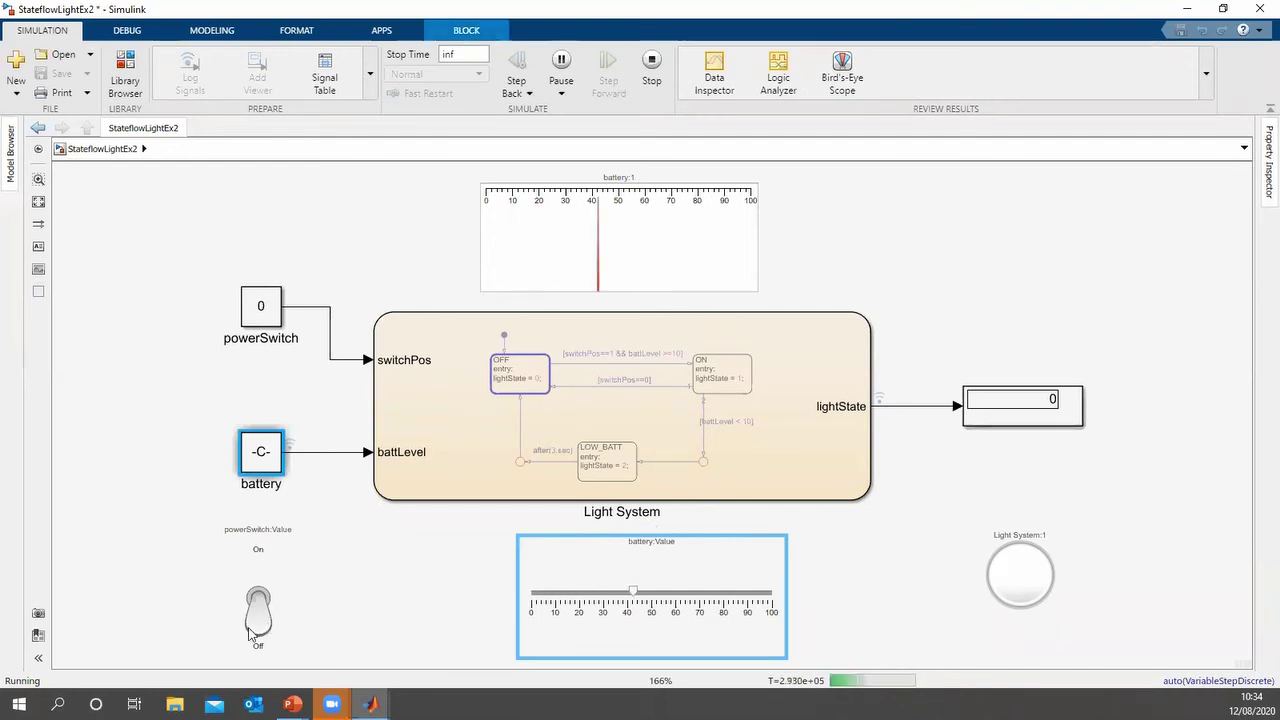
Raise the battery:Value slider to 100 and turn the powerSwitch:Value toggle on in the running simulation
left_click_drag(634, 592, 770, 592)
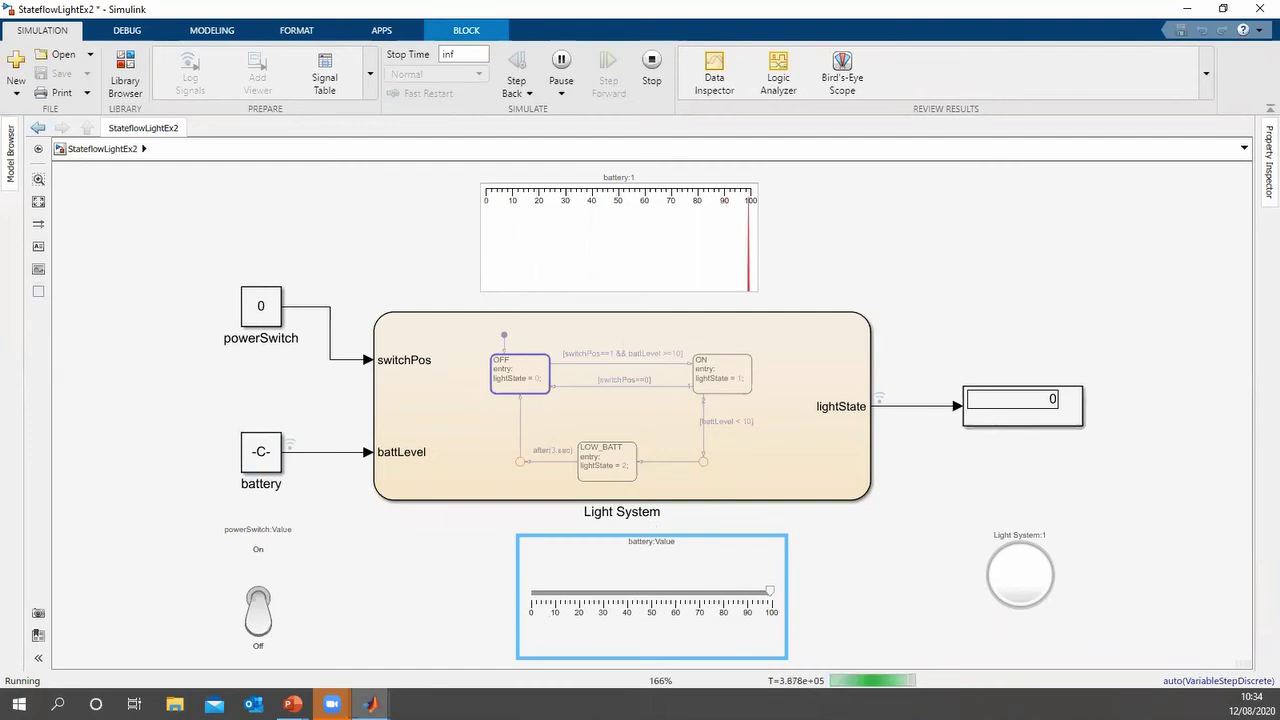
mouse_move(371, 704)
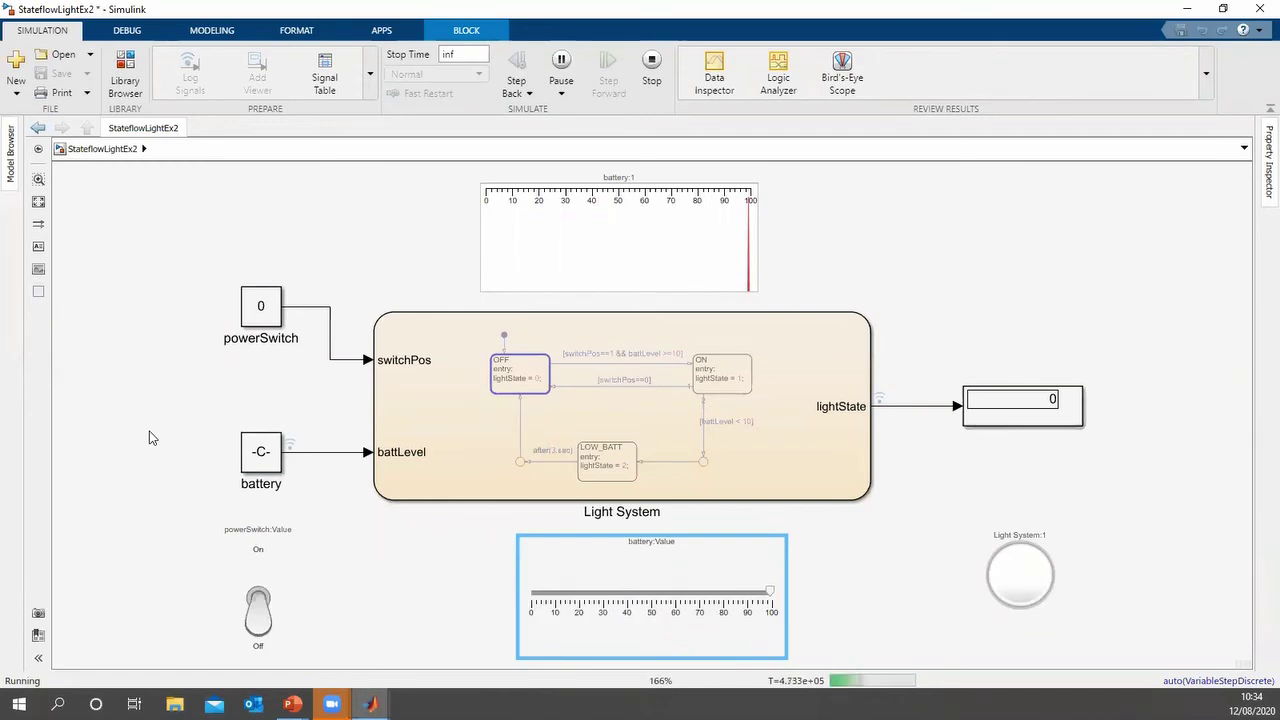
left_click(241, 617)
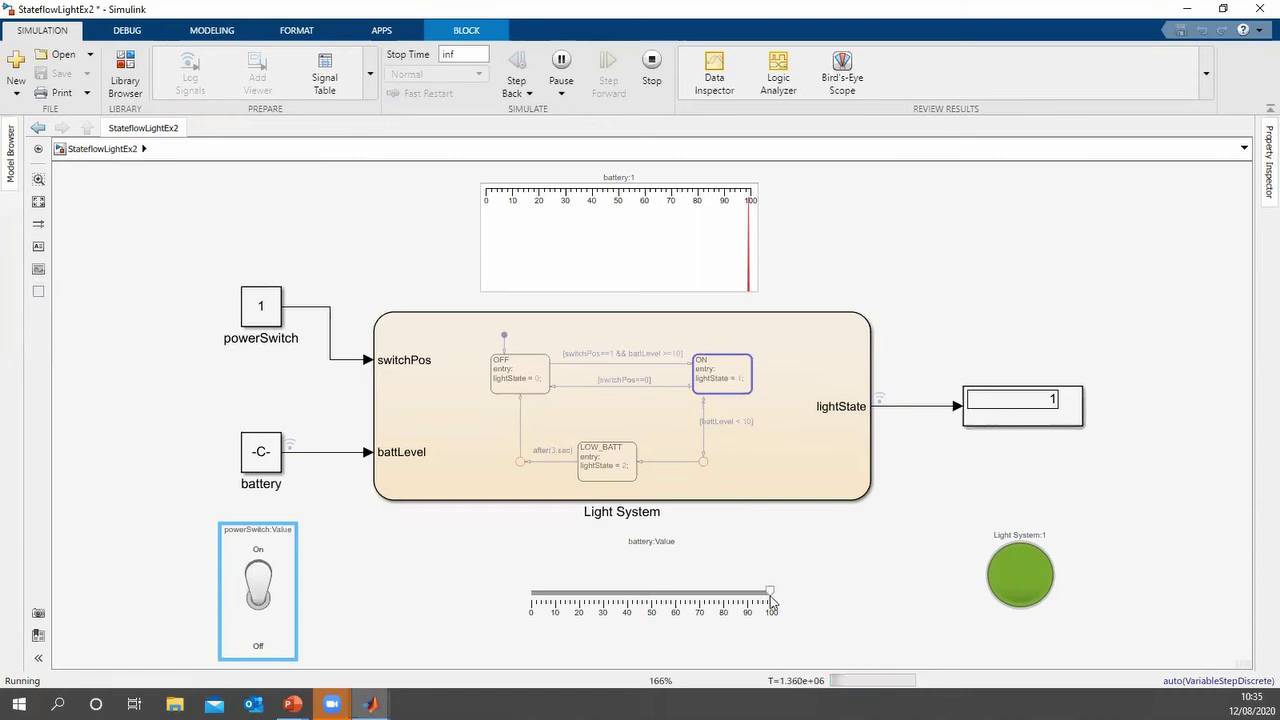
Lower the battery:Value slider to about 52 and further down to about 6, with the power switch left on
left_click_drag(771, 601, 657, 604)
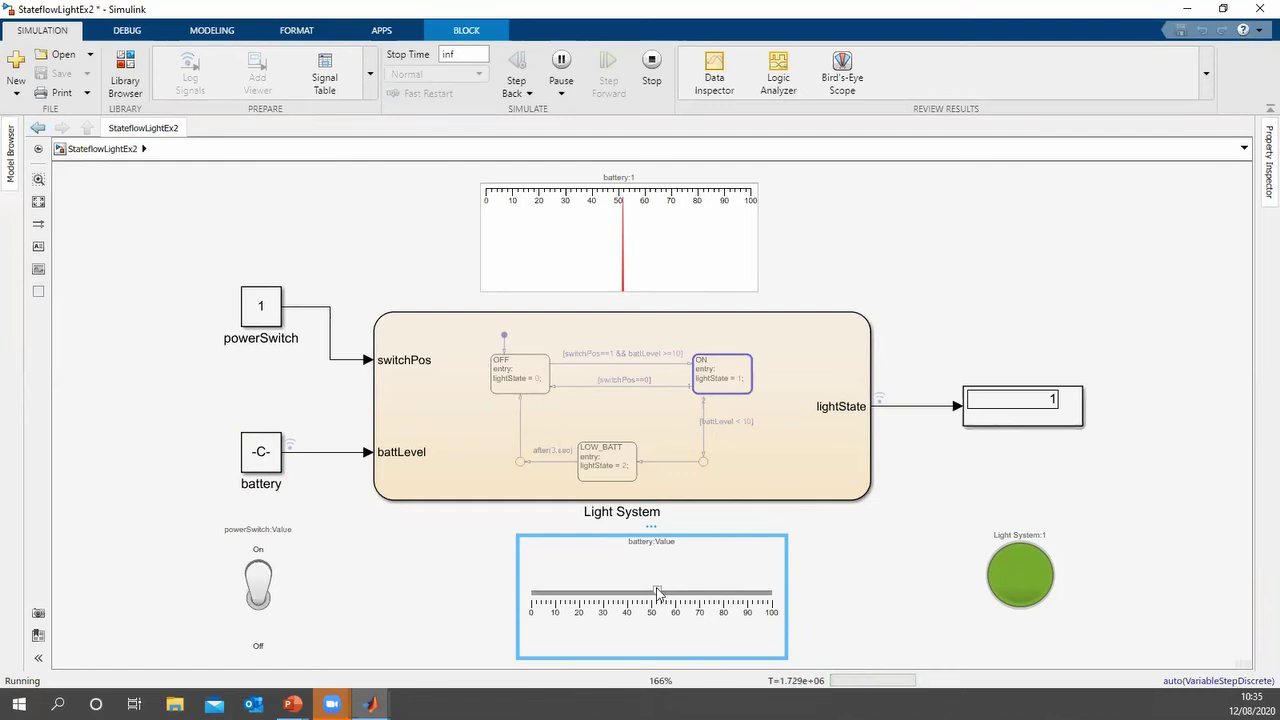
left_click_drag(656, 592, 560, 588)
left_click_drag(557, 589, 546, 589)
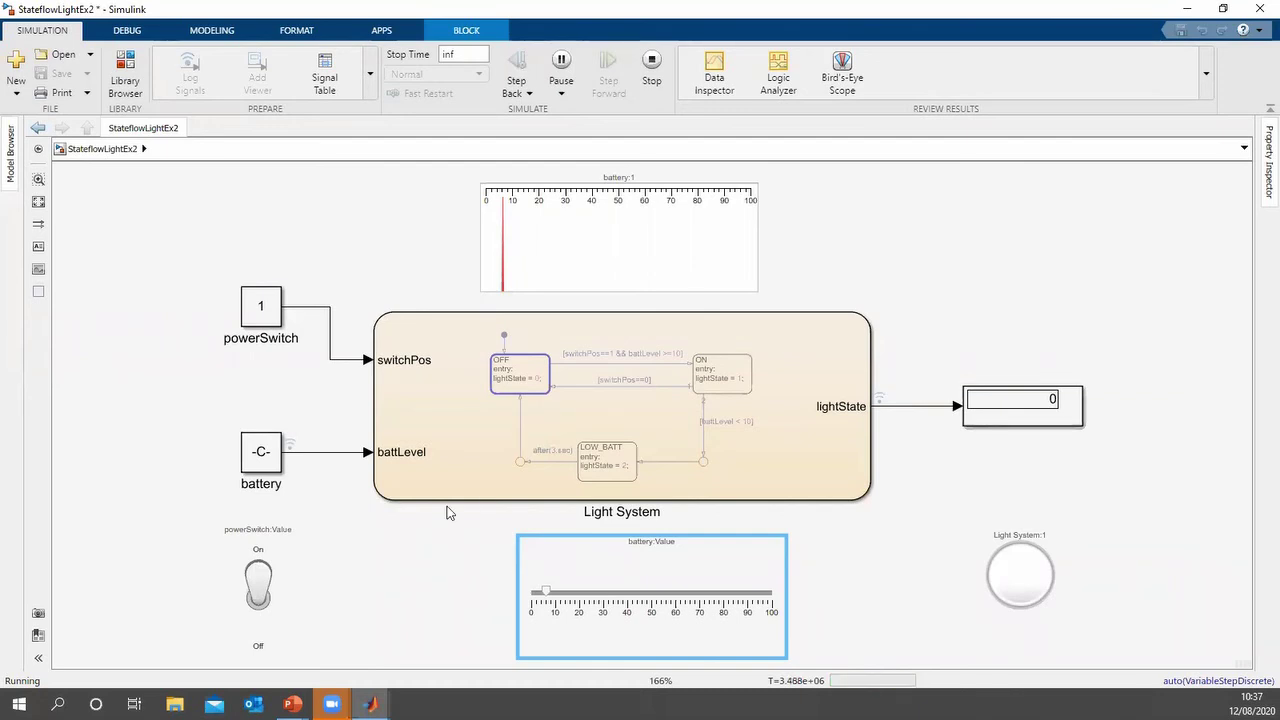
Cycle the powerSwitch:Value toggle off and on again, raising the battery:Value slider to about 60 in between
left_click(256, 580)
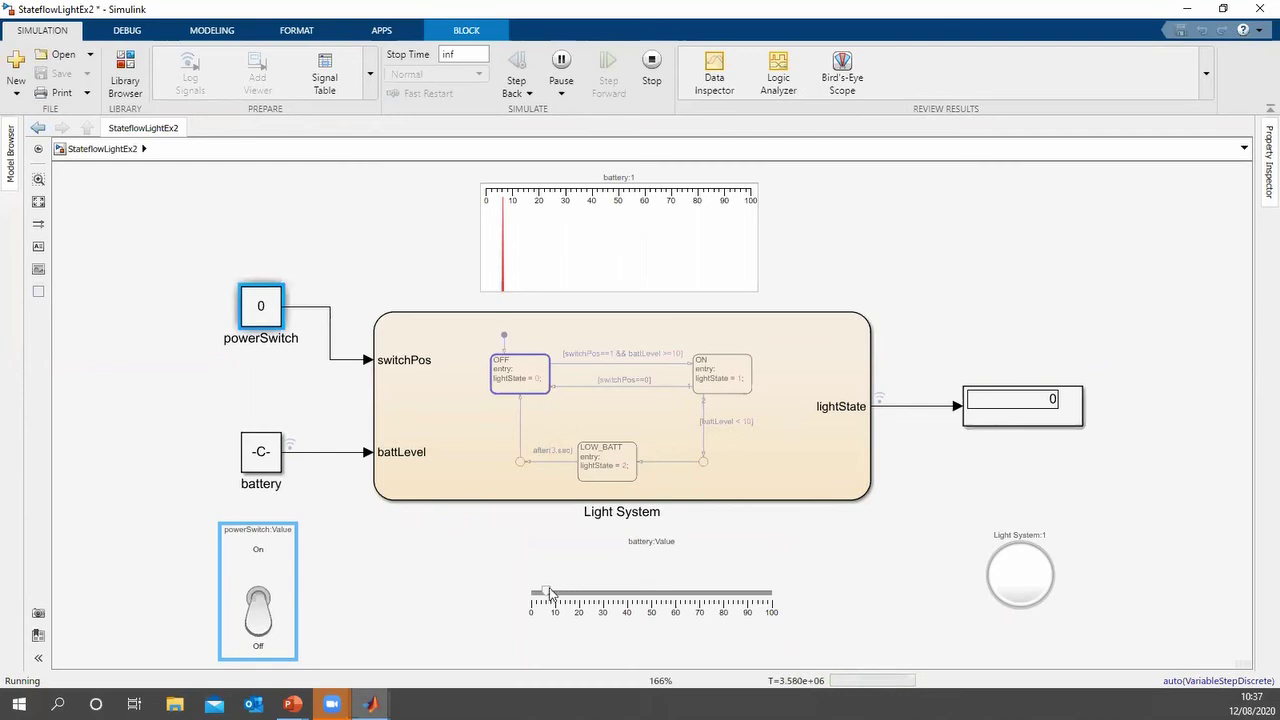
left_click_drag(549, 592, 675, 598)
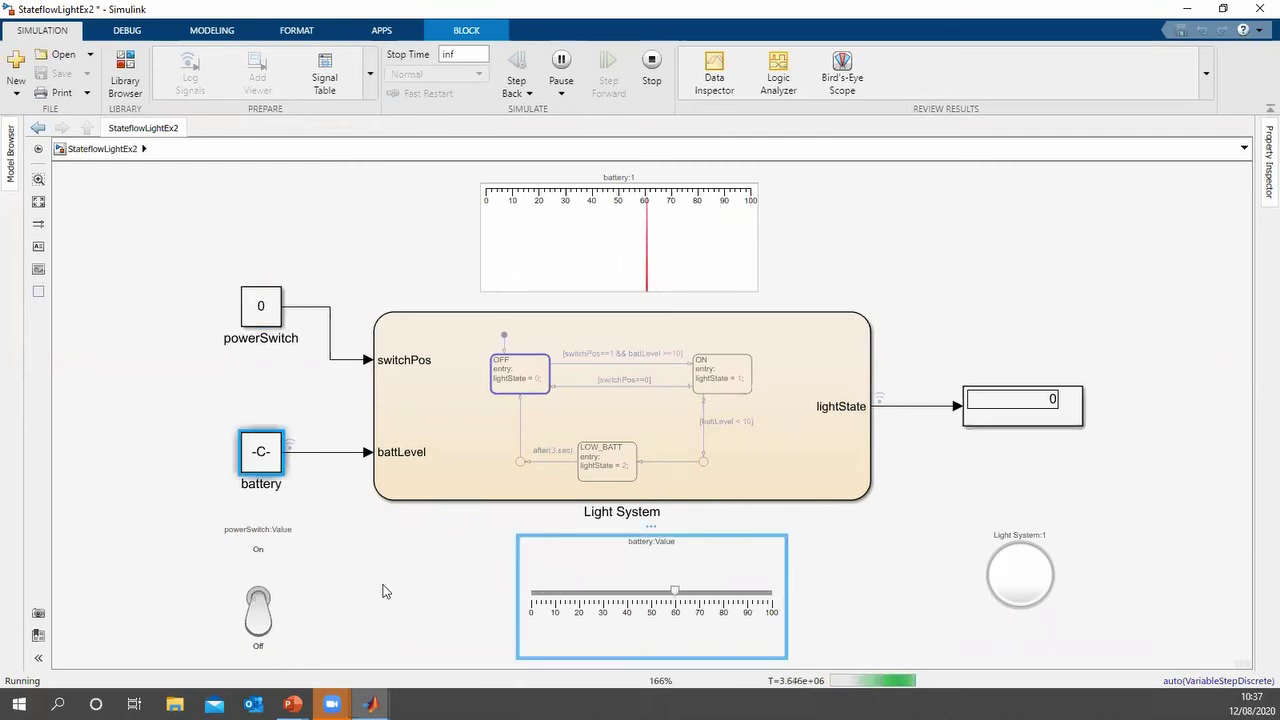
left_click(260, 605)
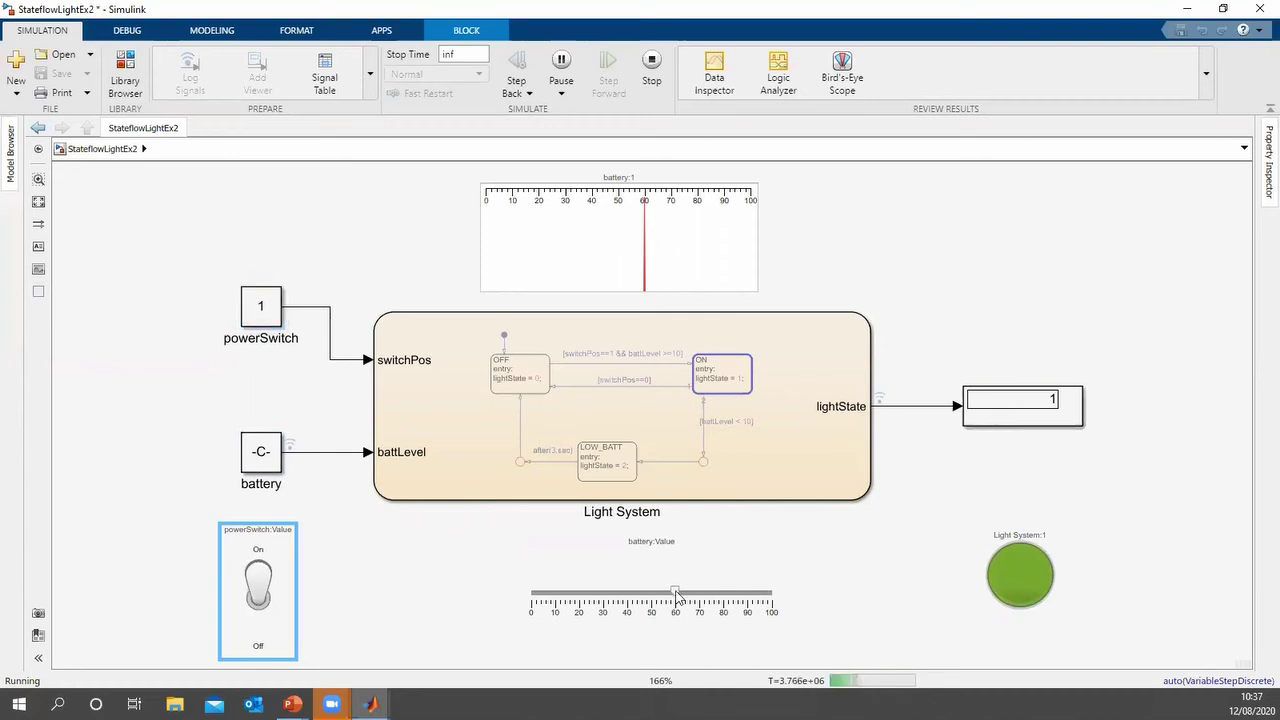
Lower the battery:Value slider to about 5, and end the simulation with the powerSwitch:Value toggle set to Off
left_click_drag(676, 596, 543, 591)
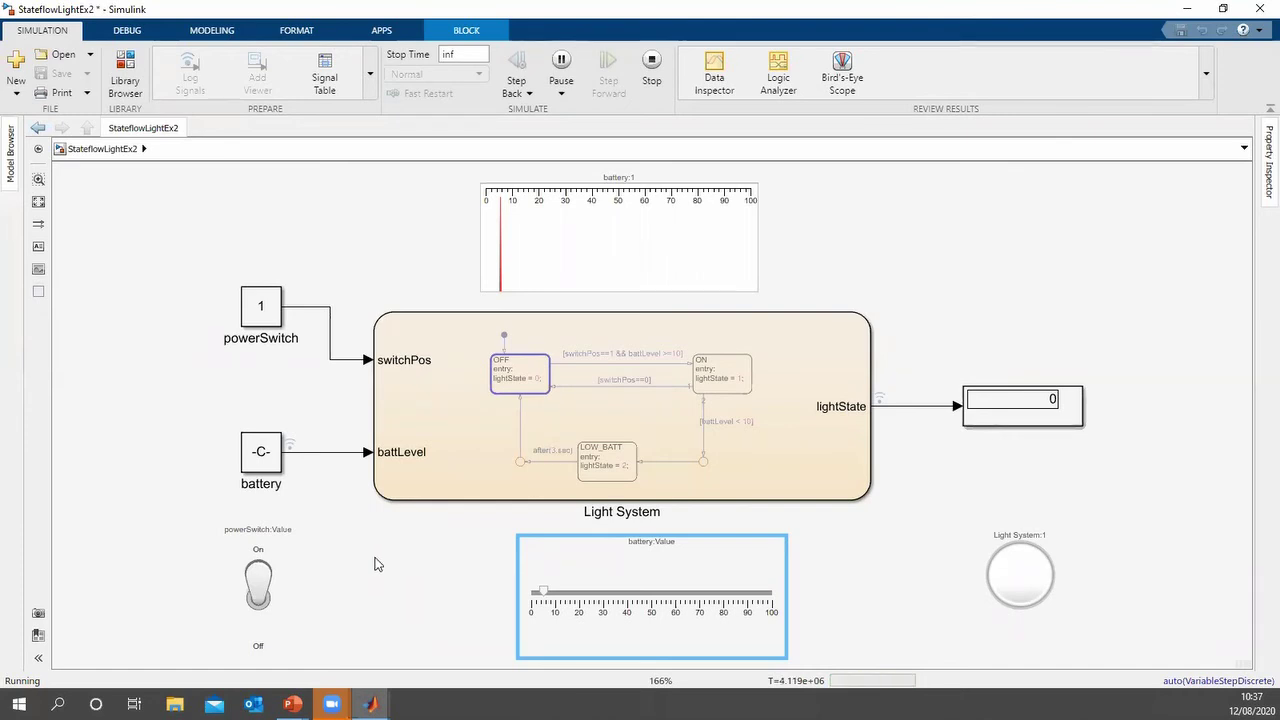
left_click(258, 585)
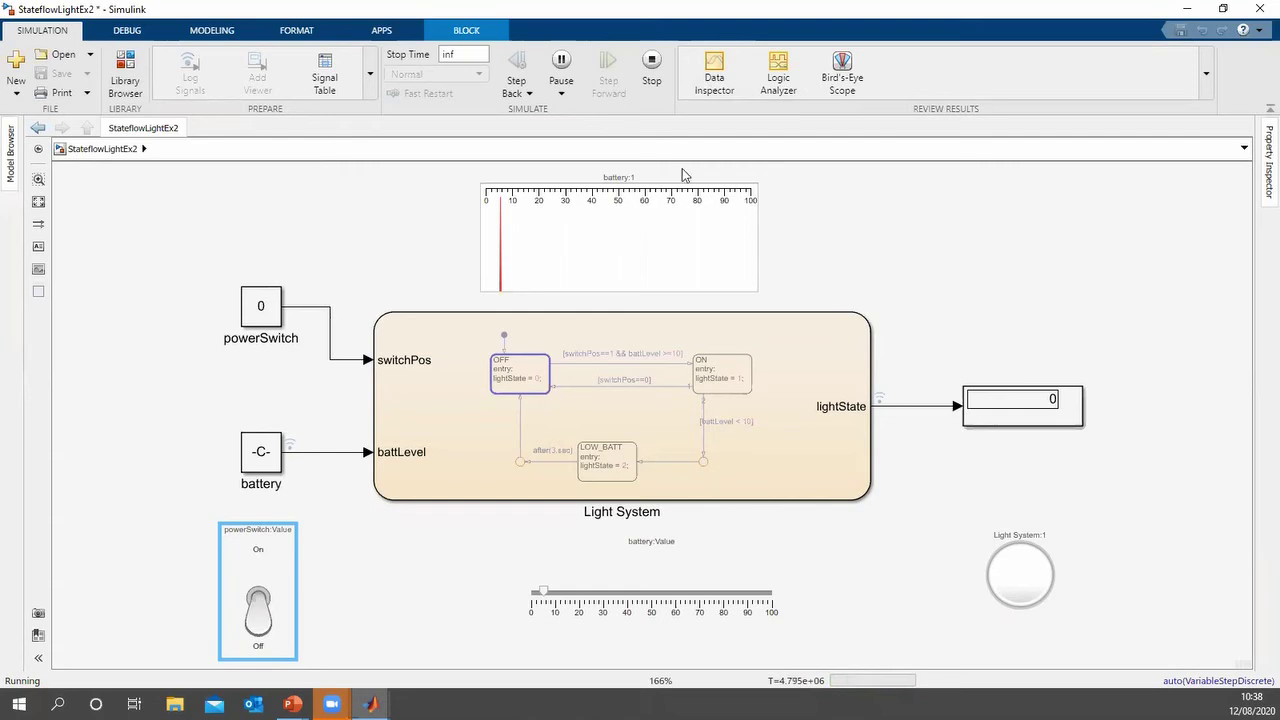
left_click(652, 68)
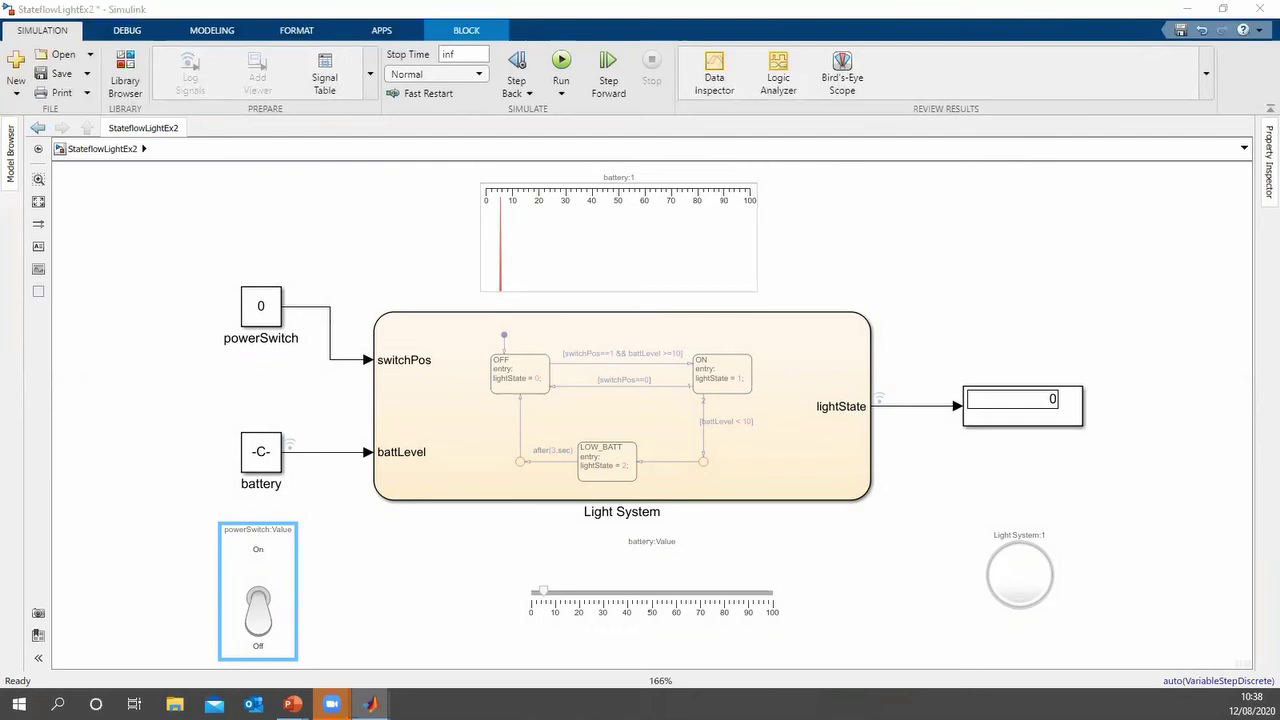
Switch to the PowerPoint presentation, advance to the Para Explorar slide, and open its MathWorks Academia page in a maximized browser window
left_click(292, 704)
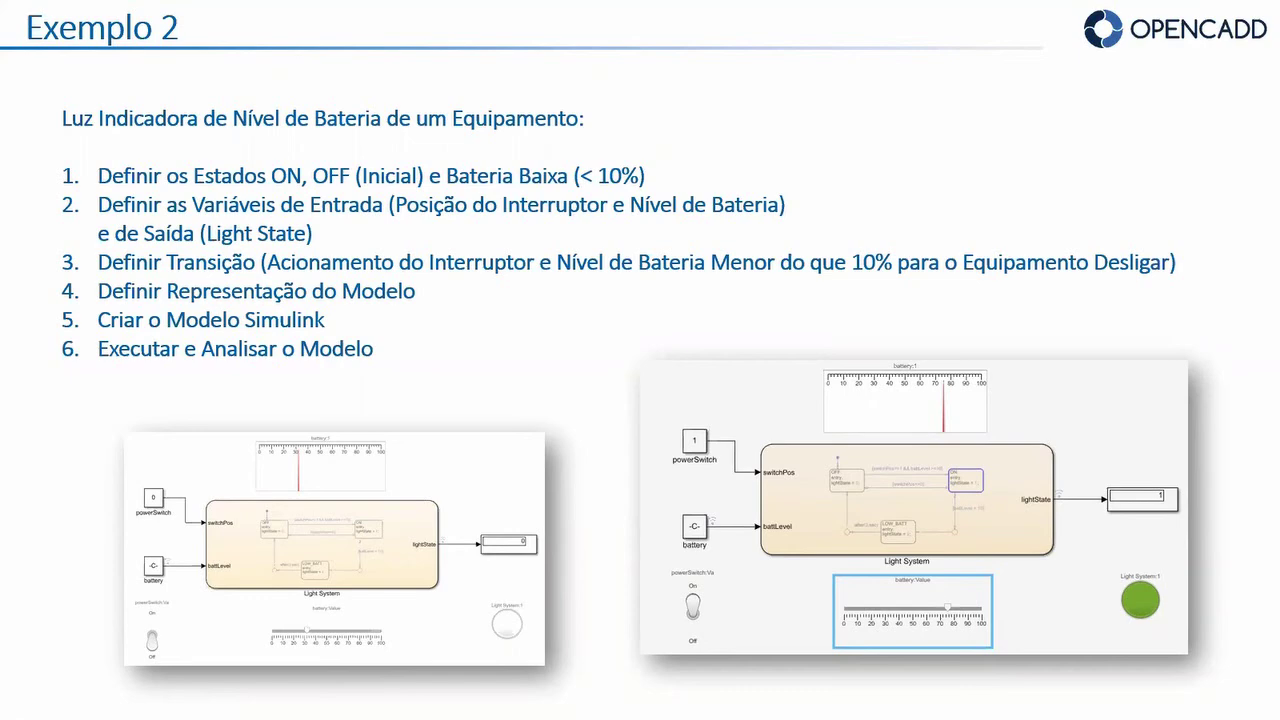
key("Right")
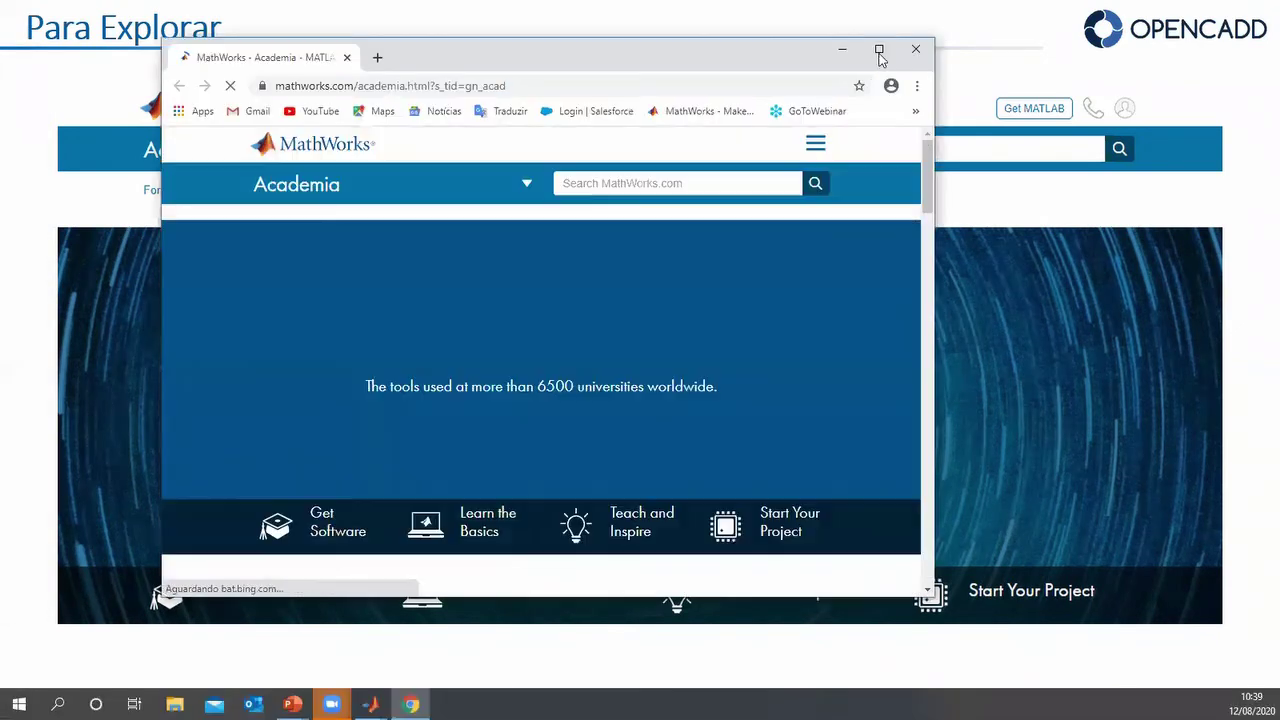
left_click(877, 49)
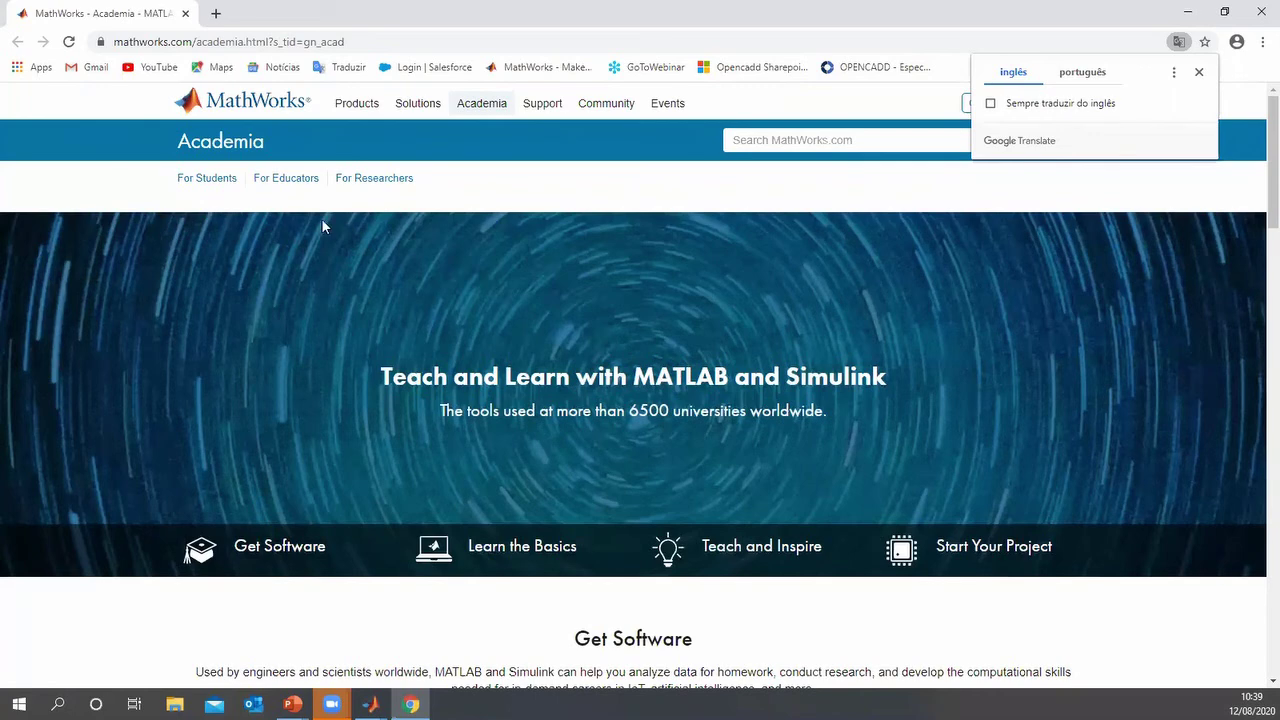
Examine the Academia page's software, basics, teaching and project sections, highlighting the MATLAB Courseware heading, and return to the page's beginning
scroll(567, 430, "down", 5)
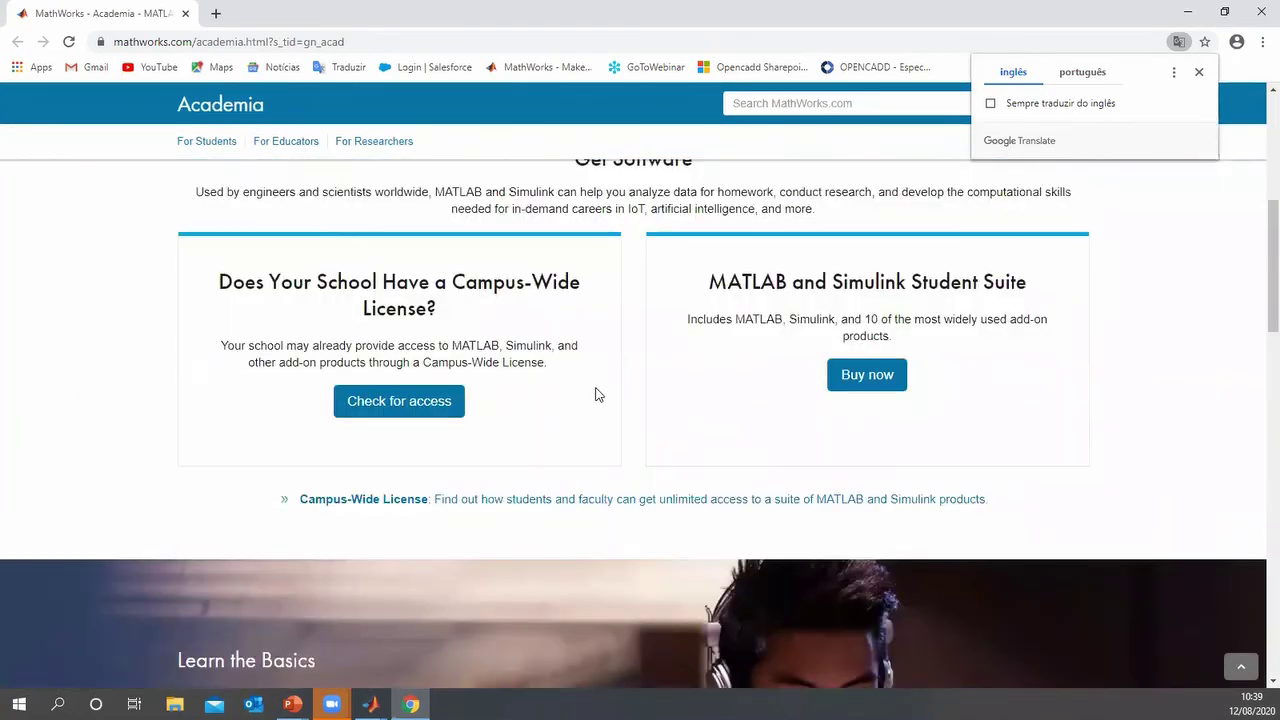
scroll(595, 395, "down", 4)
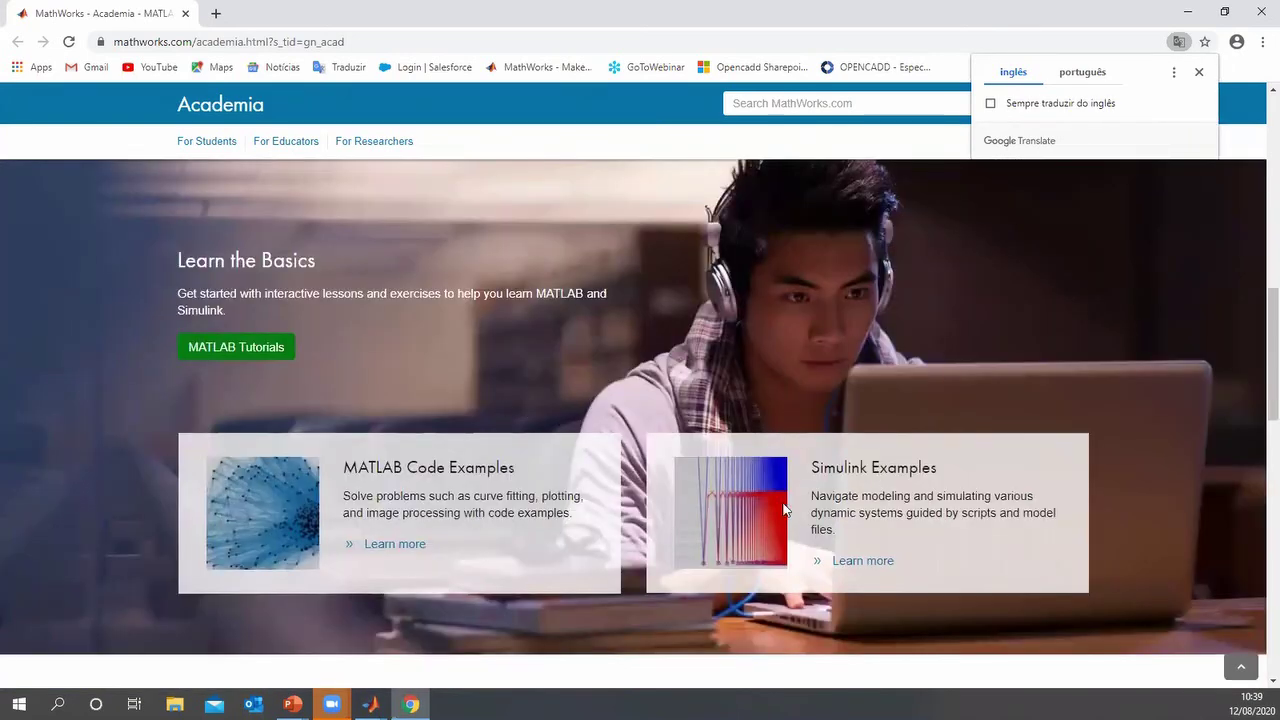
scroll(778, 512, "down", 2)
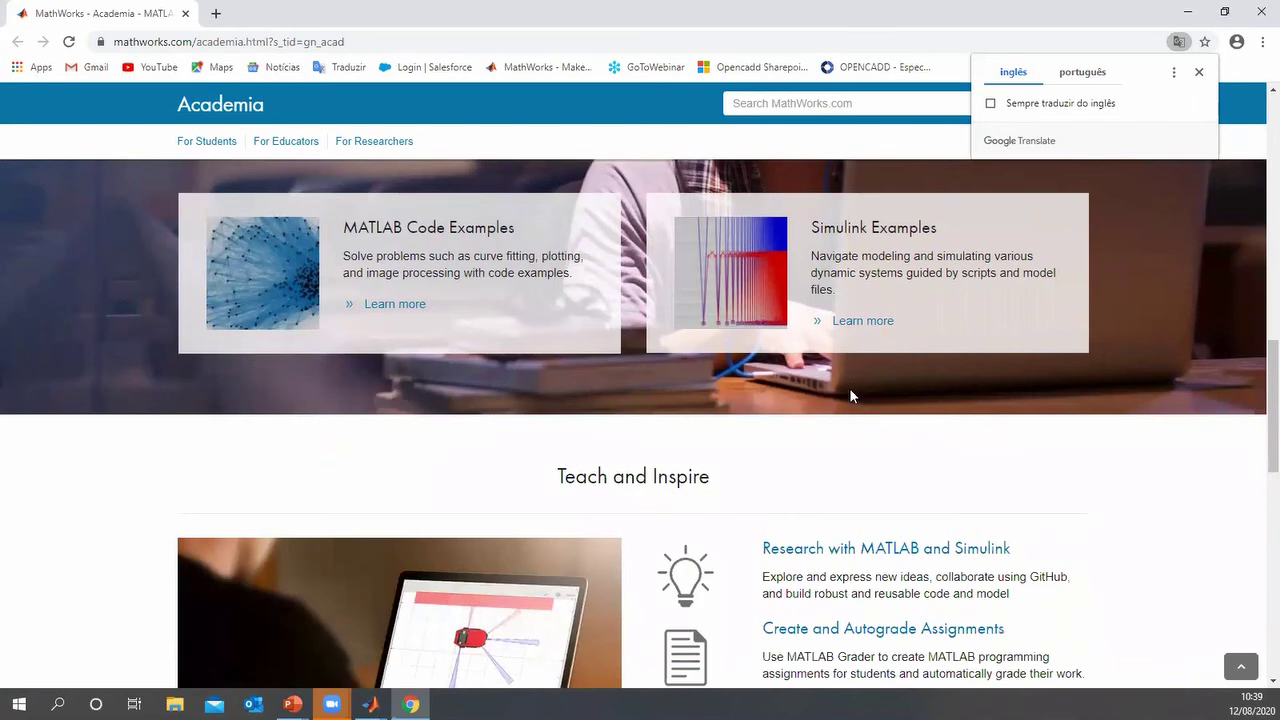
scroll(849, 388, "down", 2)
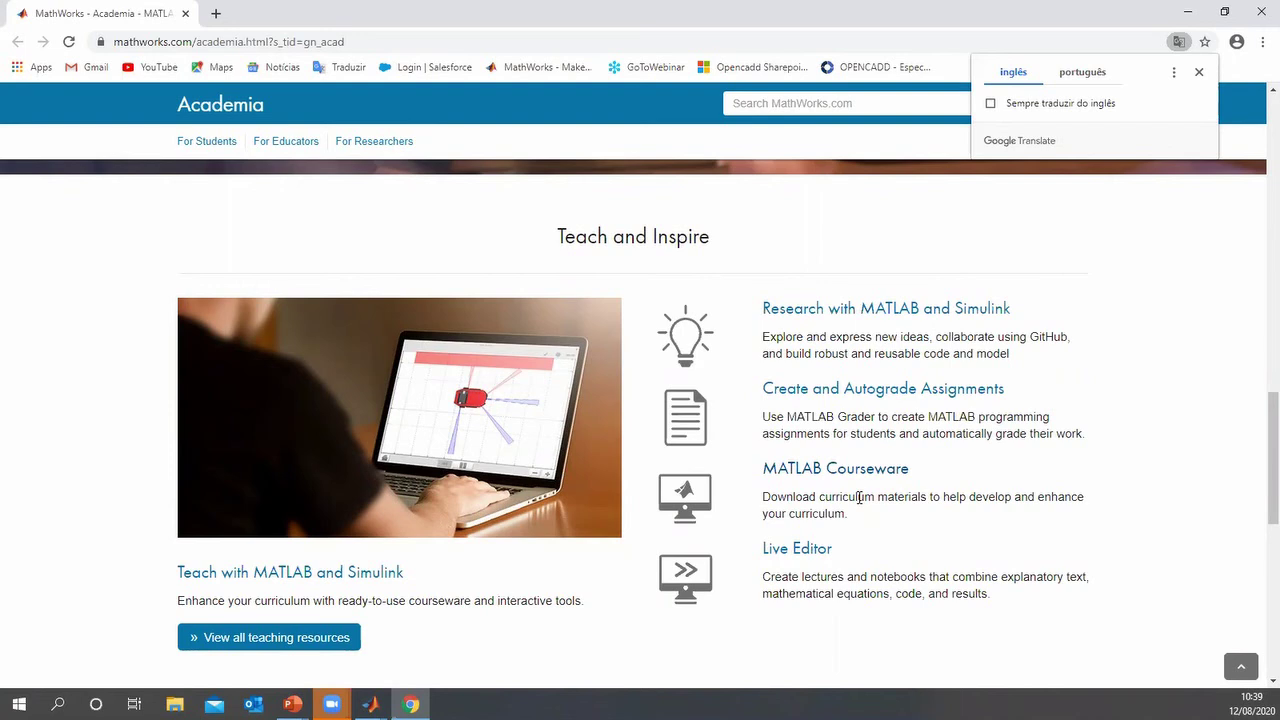
left_click(925, 469)
left_click_drag(925, 469, 762, 470)
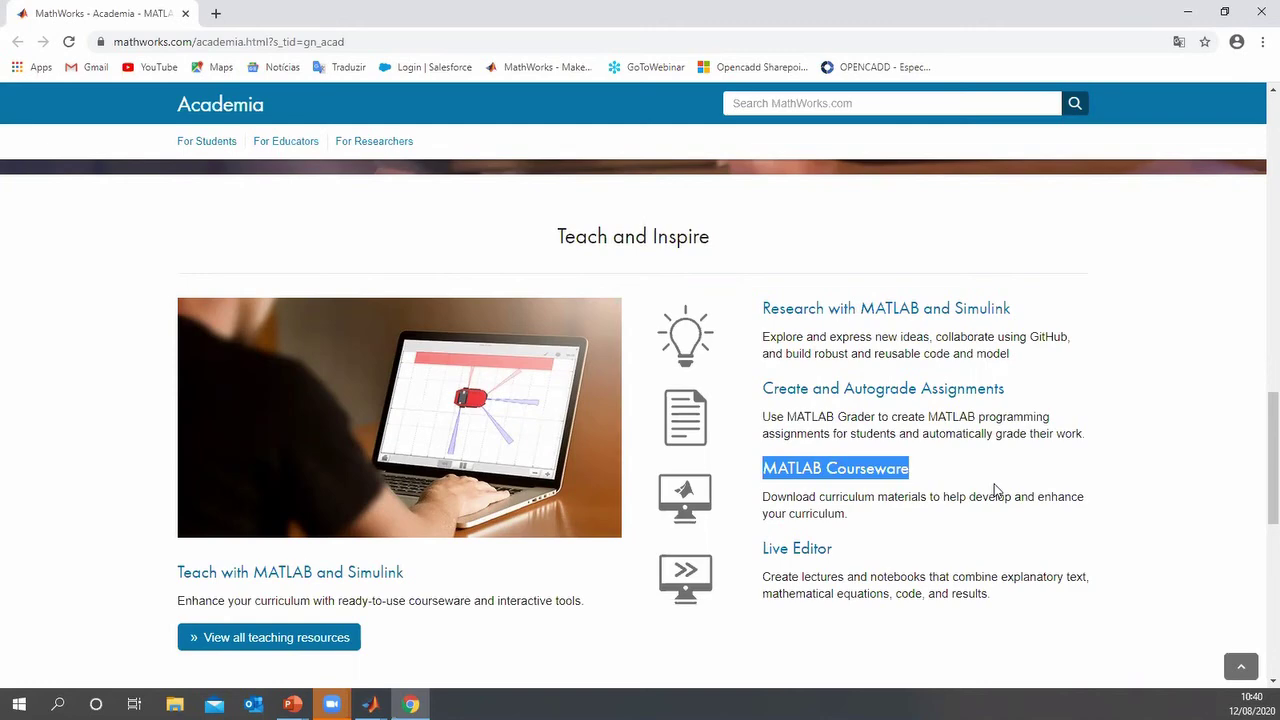
scroll(943, 517, "down", 3)
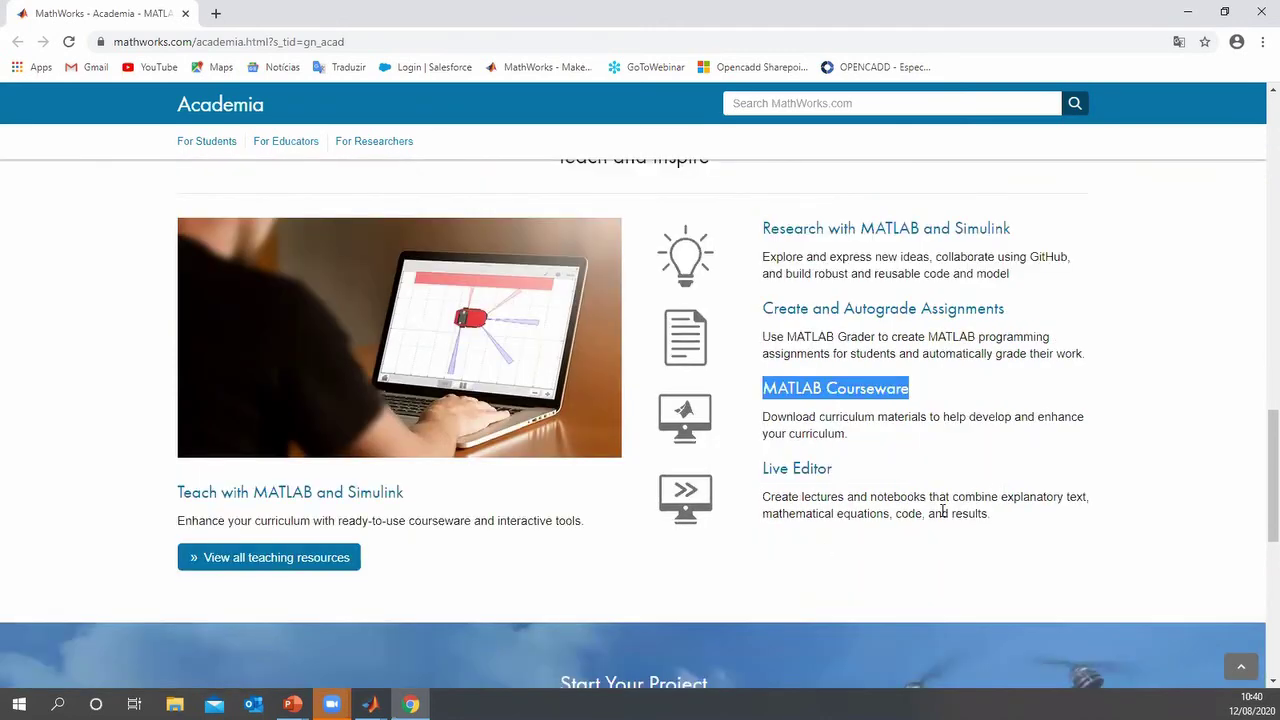
scroll(938, 517, "down", 3)
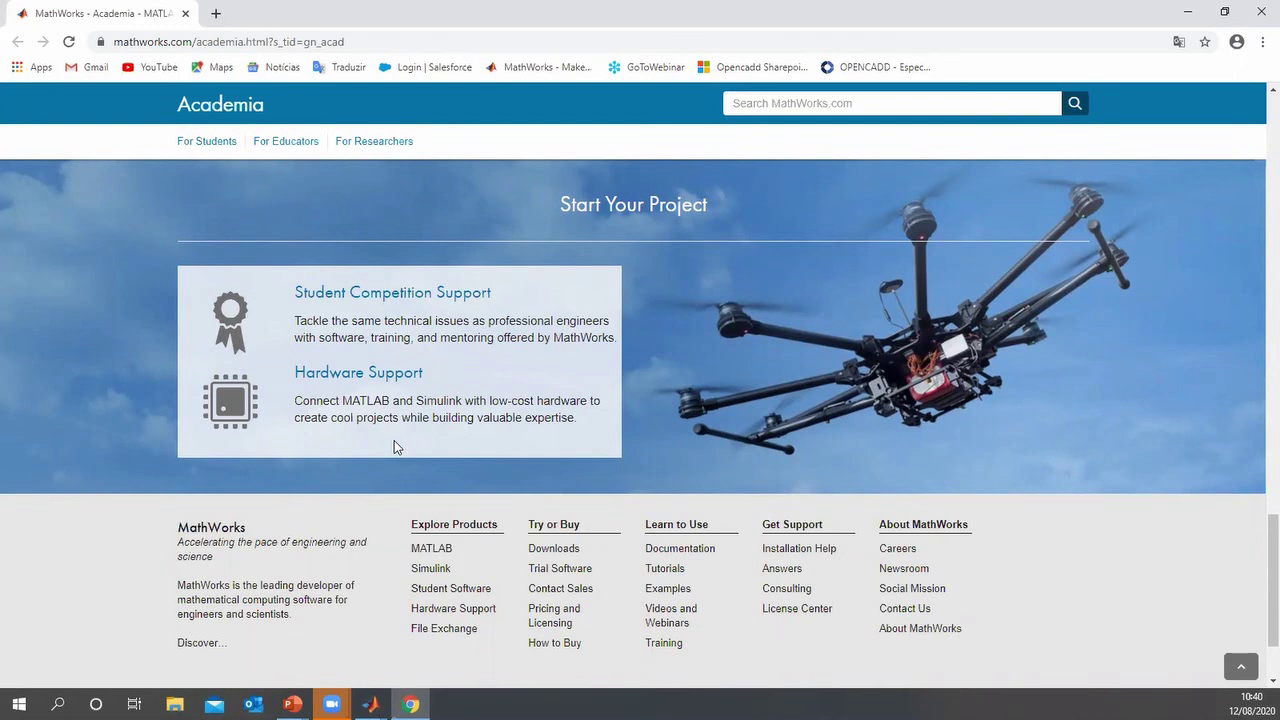
scroll(392, 440, "up", 20)
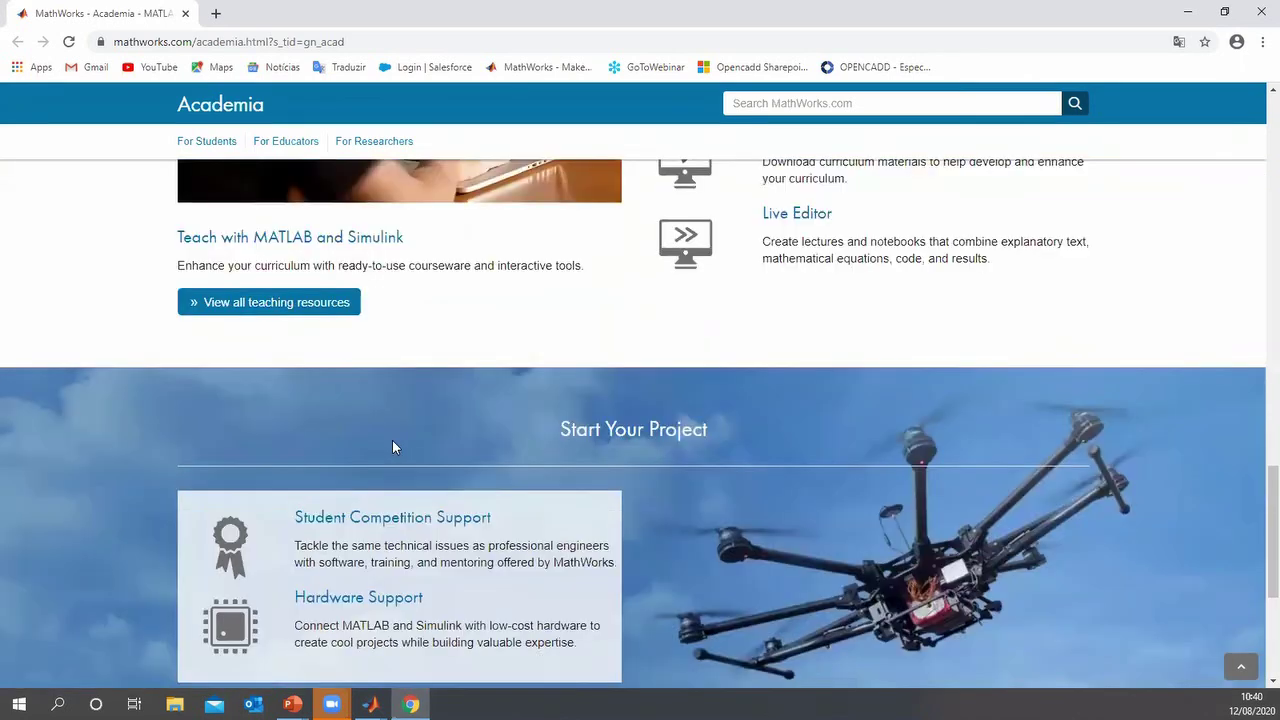
scroll(392, 447, "up", 1)
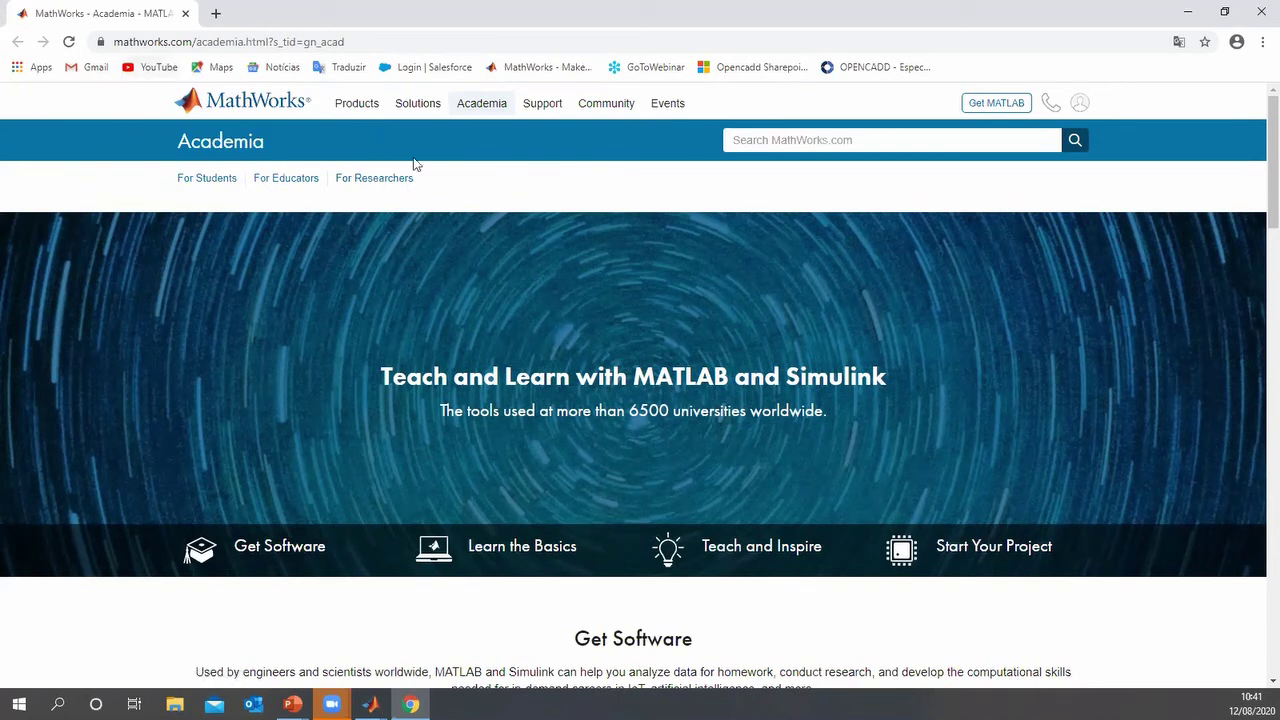
Open the MathWorks Products and Services page and review the MATLAB and Simulink product families
left_click(352, 106)
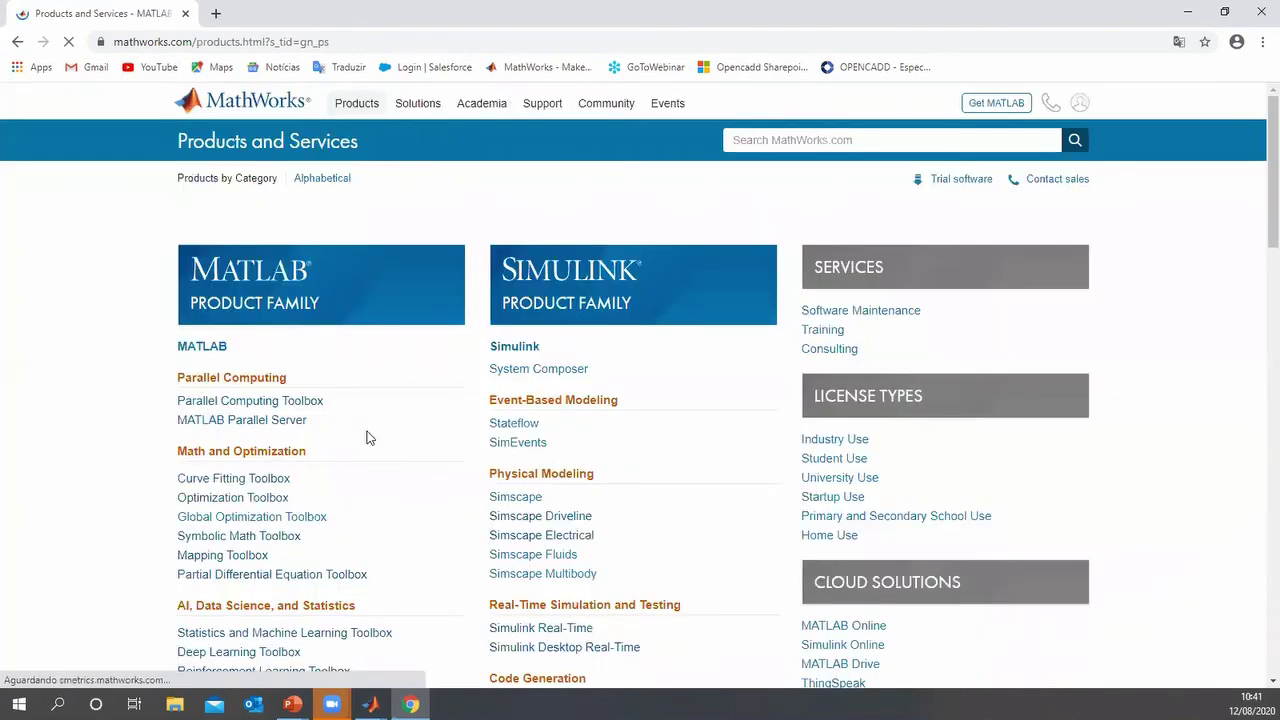
scroll(366, 437, "down", 3)
scroll(366, 437, "down", 3)
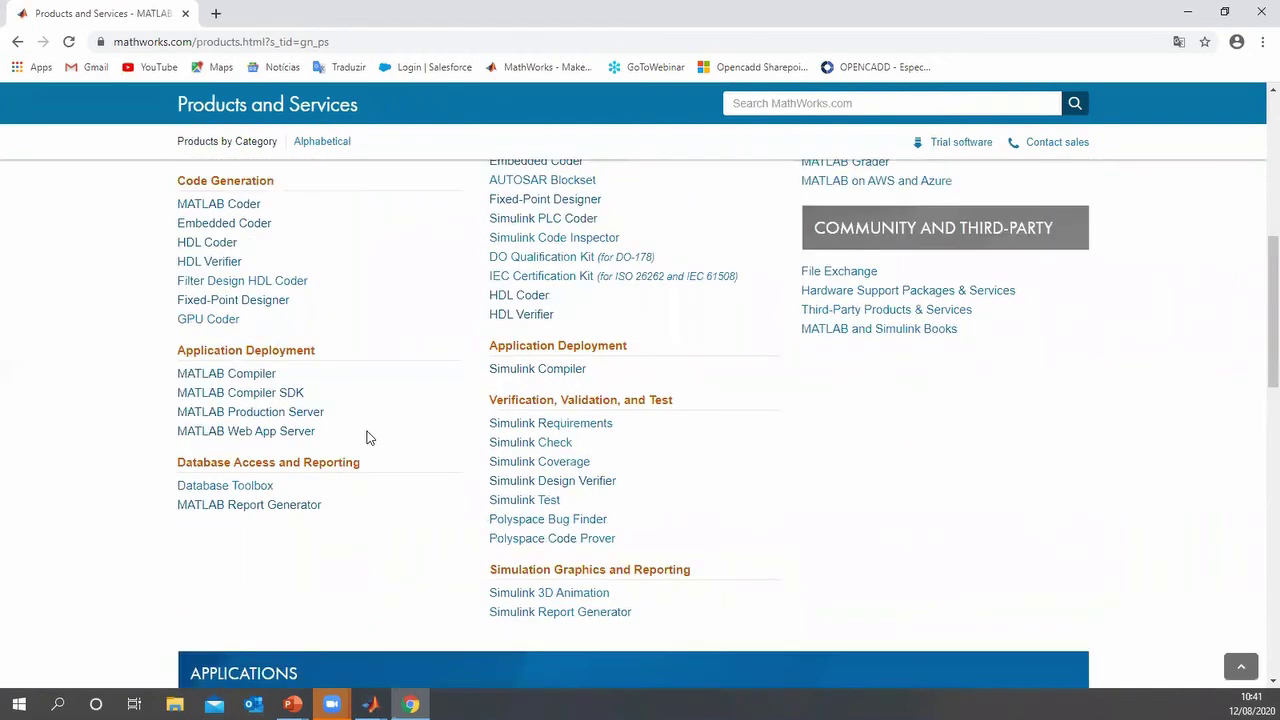
scroll(366, 437, "up", 3)
scroll(366, 437, "up", 3)
scroll(529, 414, "down", 1)
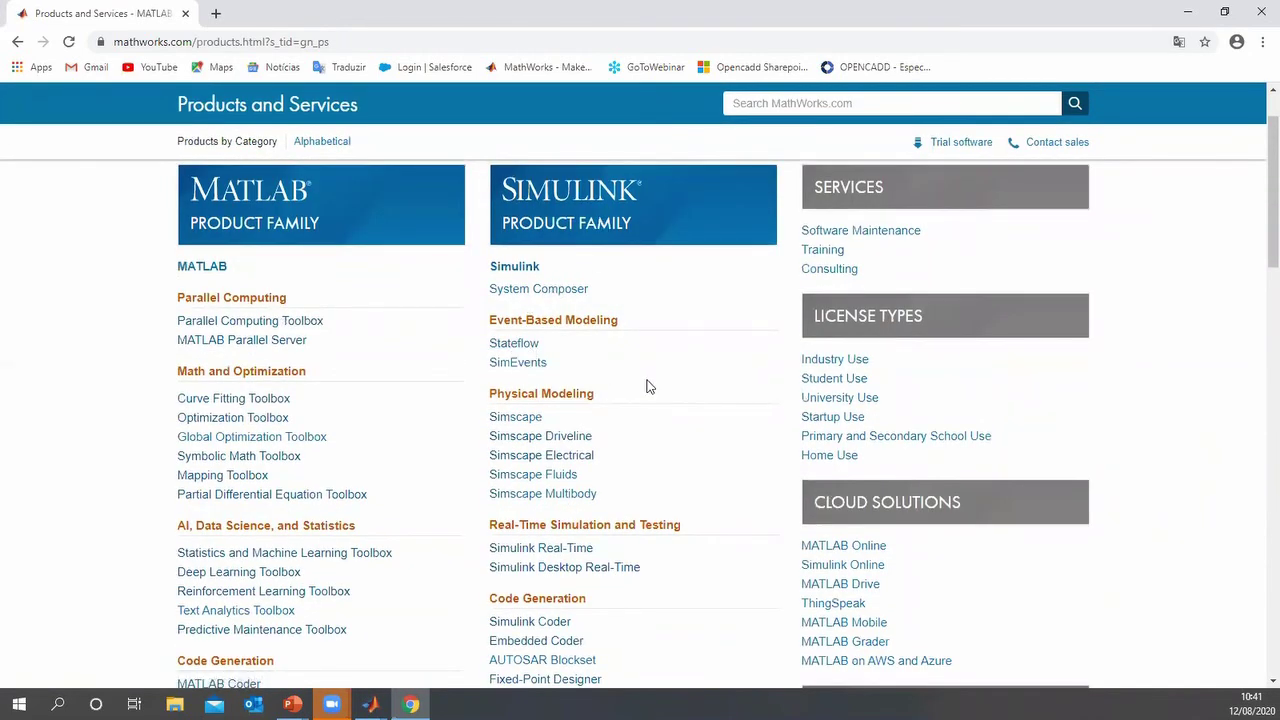
Open the Stateflow product page and look through its feature sections as far as Additional Stateflow Resources
left_click(509, 346)
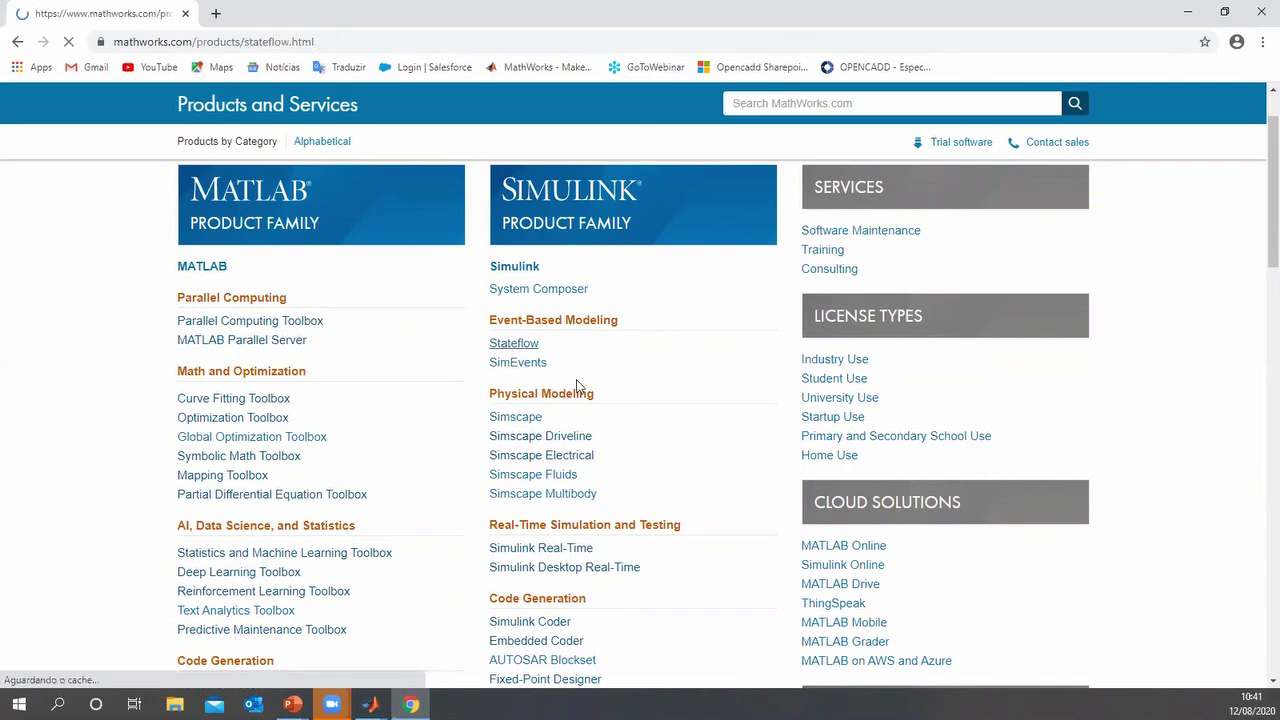
scroll(576, 386, "down", 4)
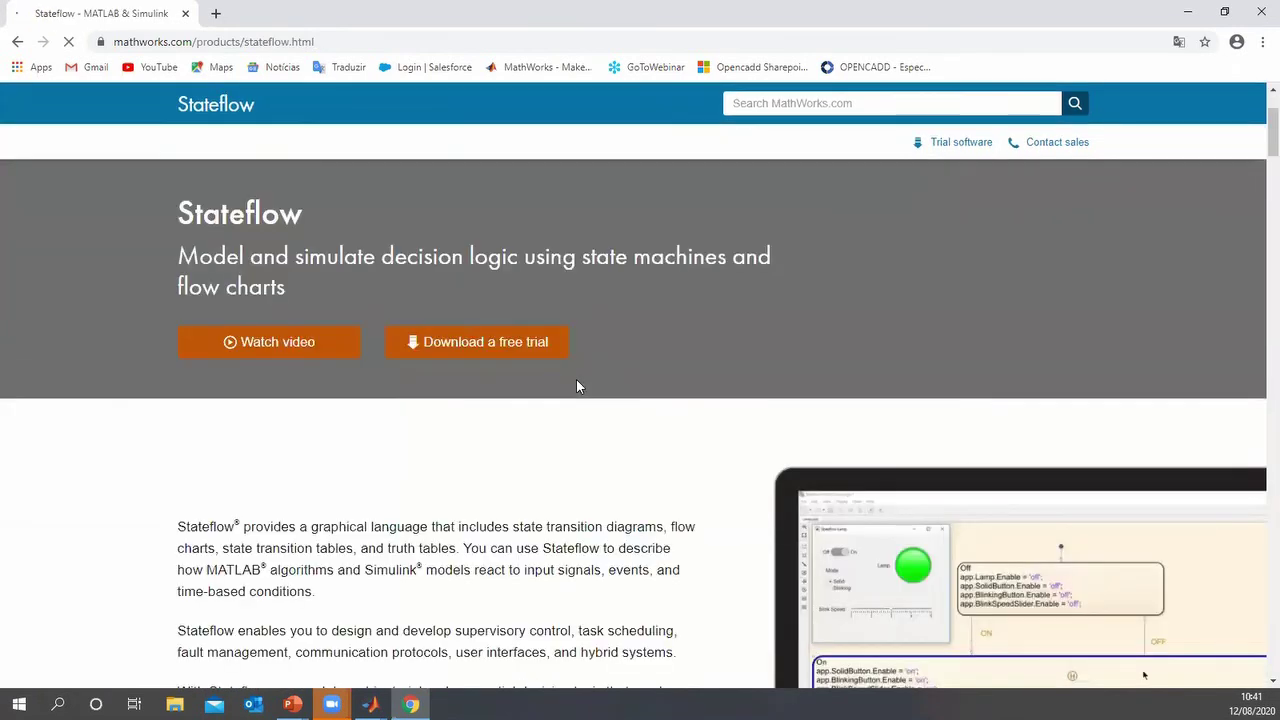
scroll(576, 386, "down", 6)
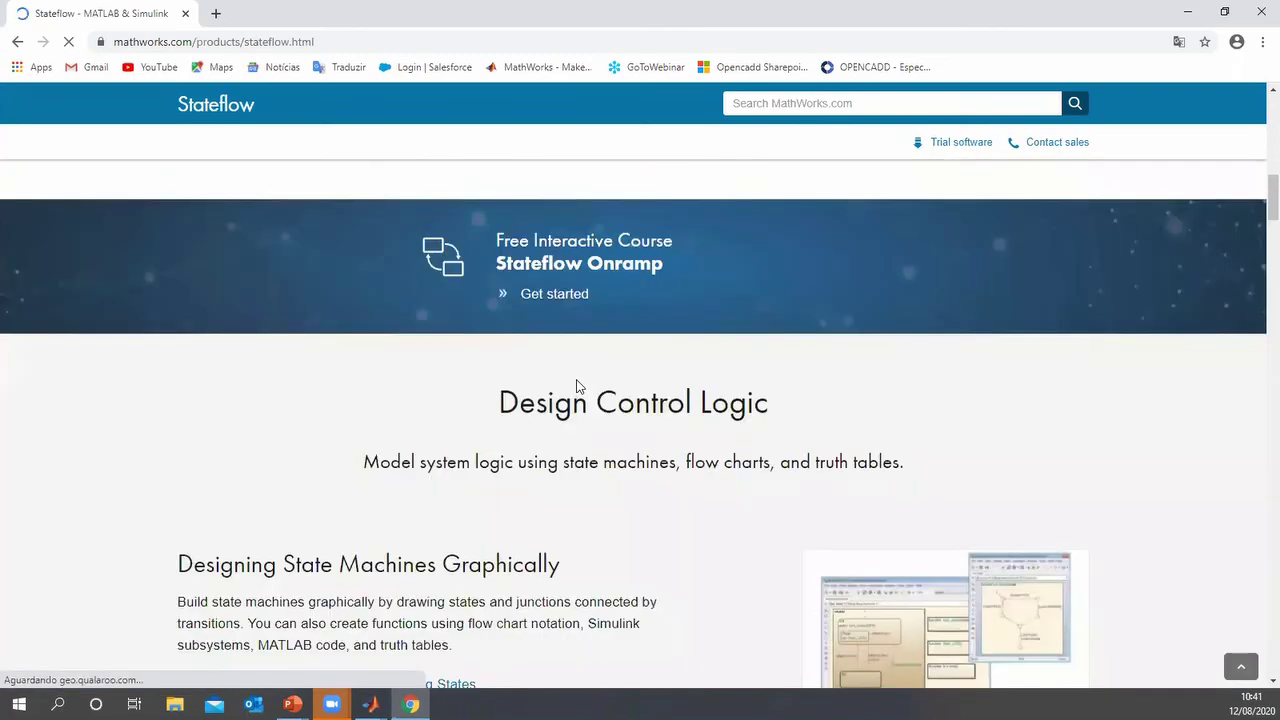
scroll(576, 386, "down", 12)
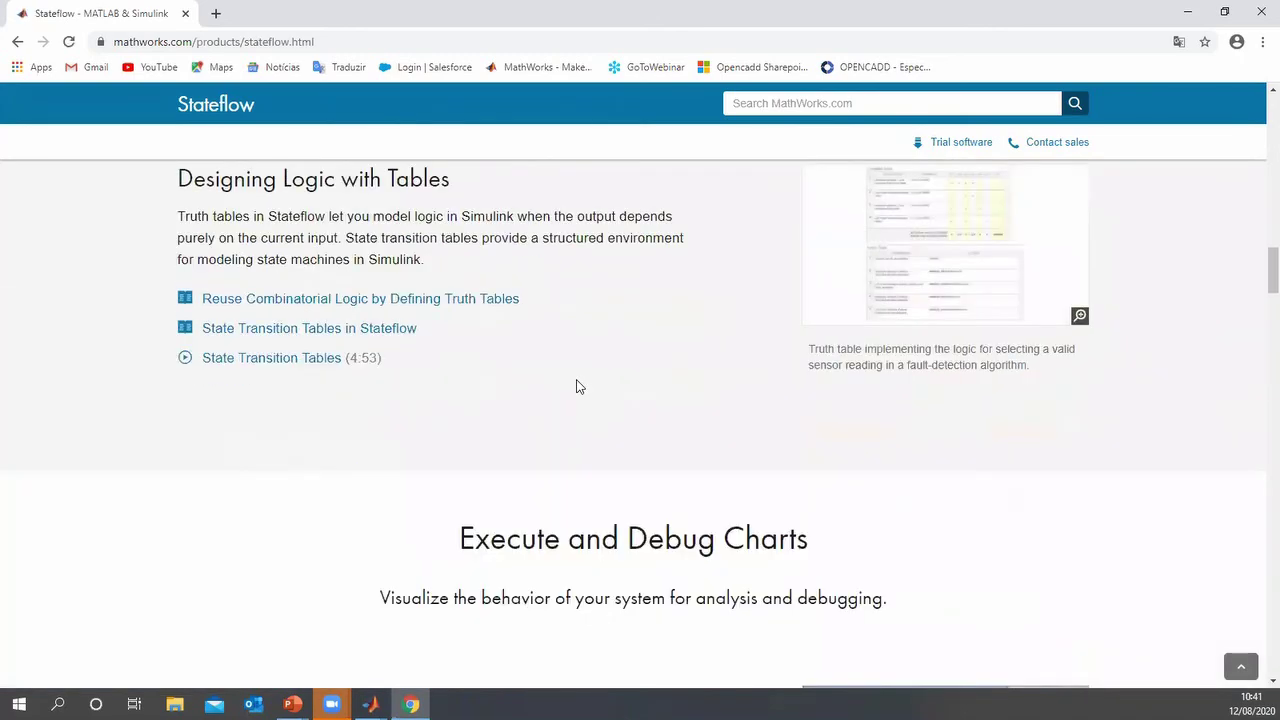
scroll(576, 386, "down", 20)
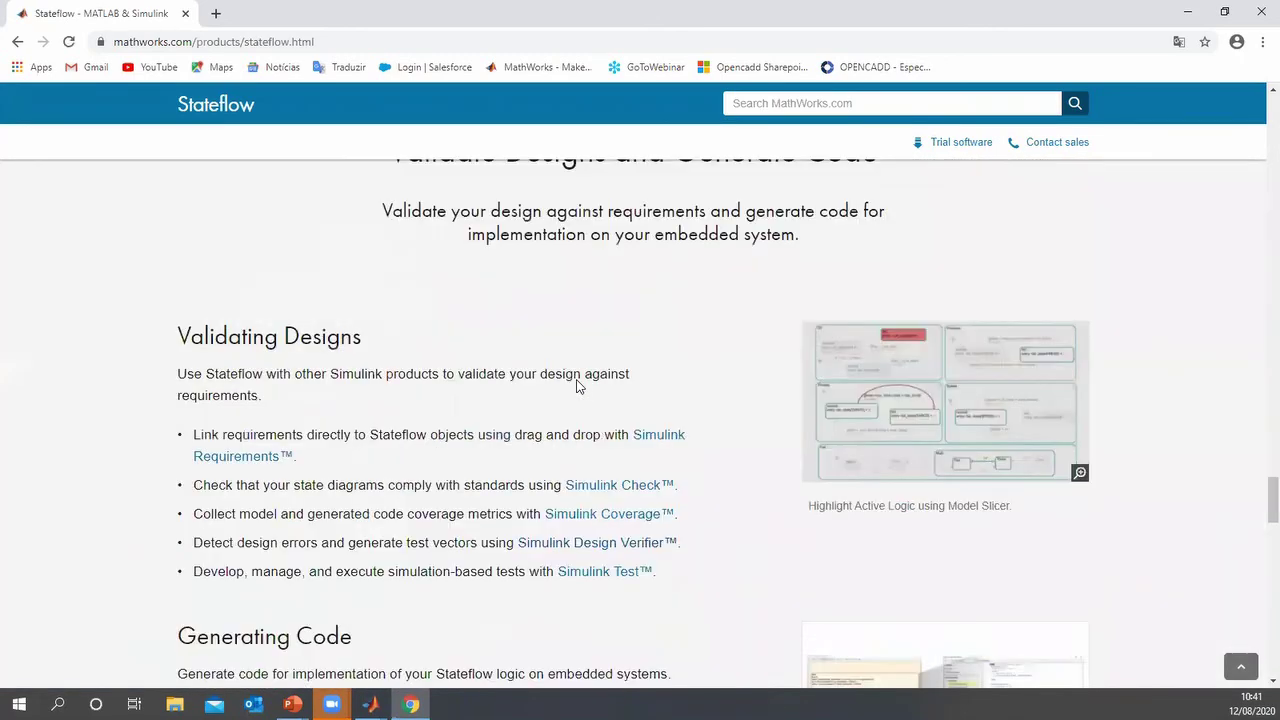
scroll(577, 381, "down", 7)
scroll(579, 381, "up", 1)
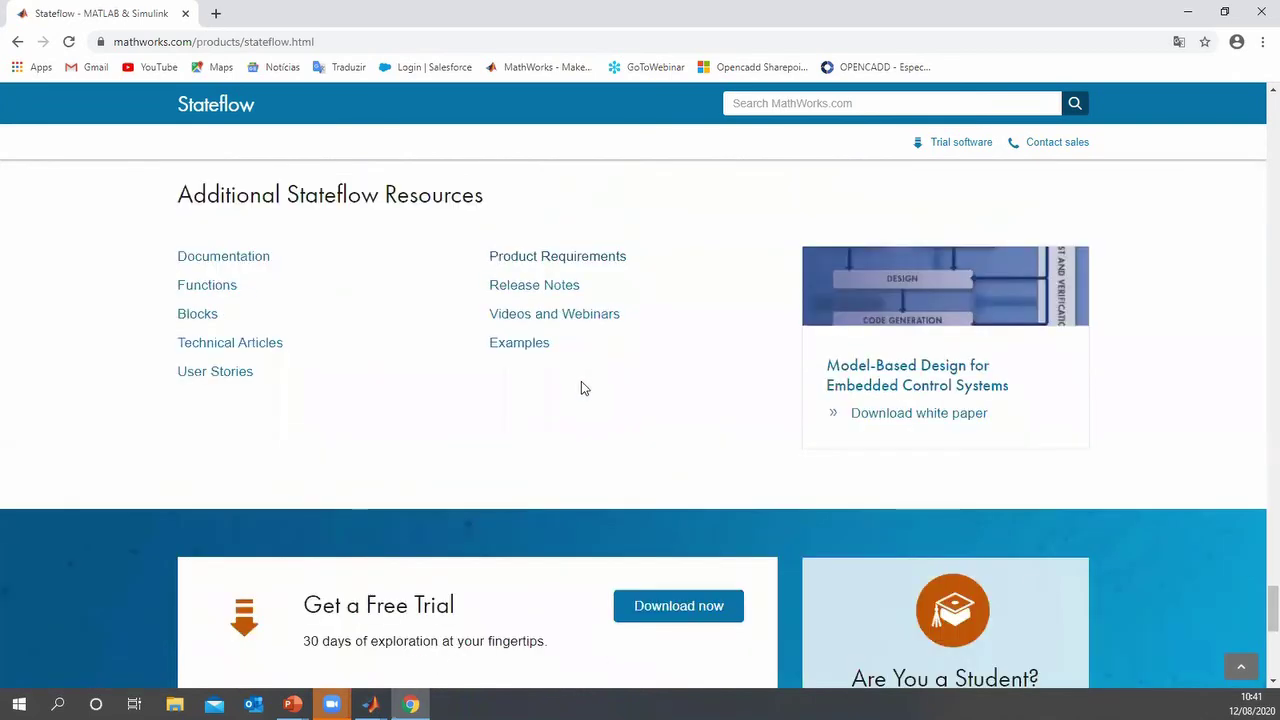
Open the Stateflow documentation's Examples page and browse the example models through to the truth-table examples
left_click(214, 266)
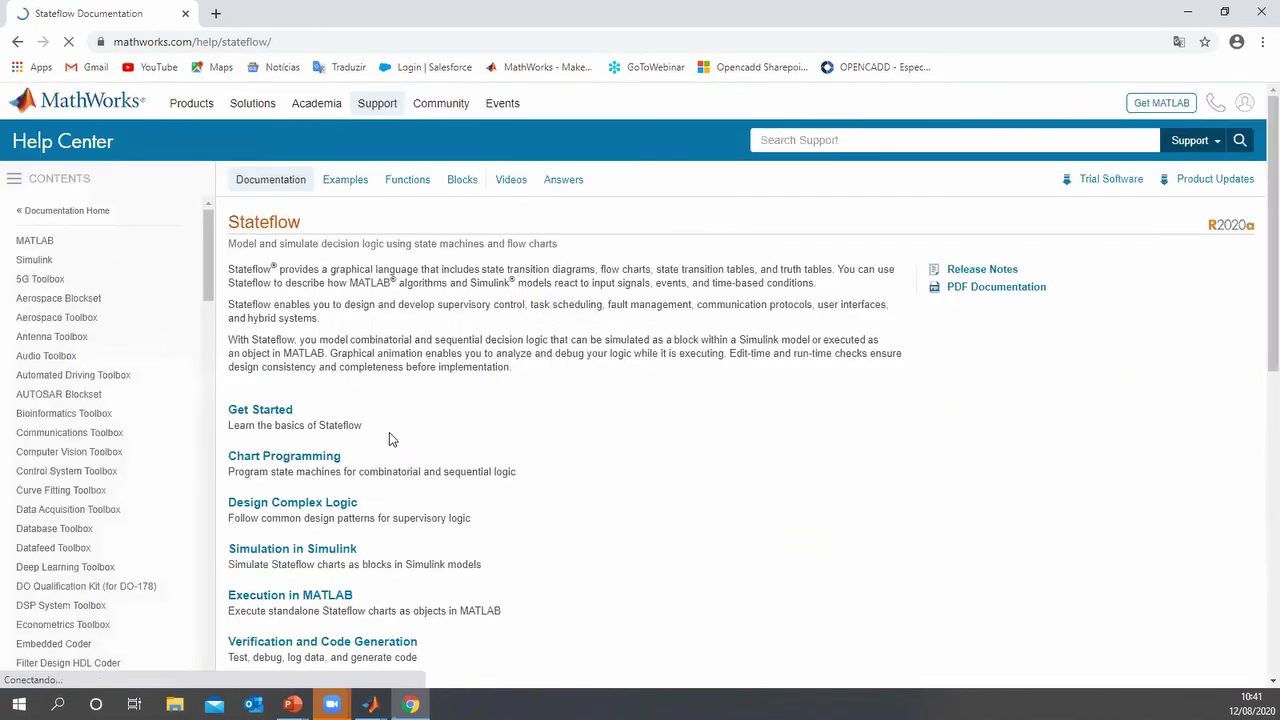
left_click(344, 184)
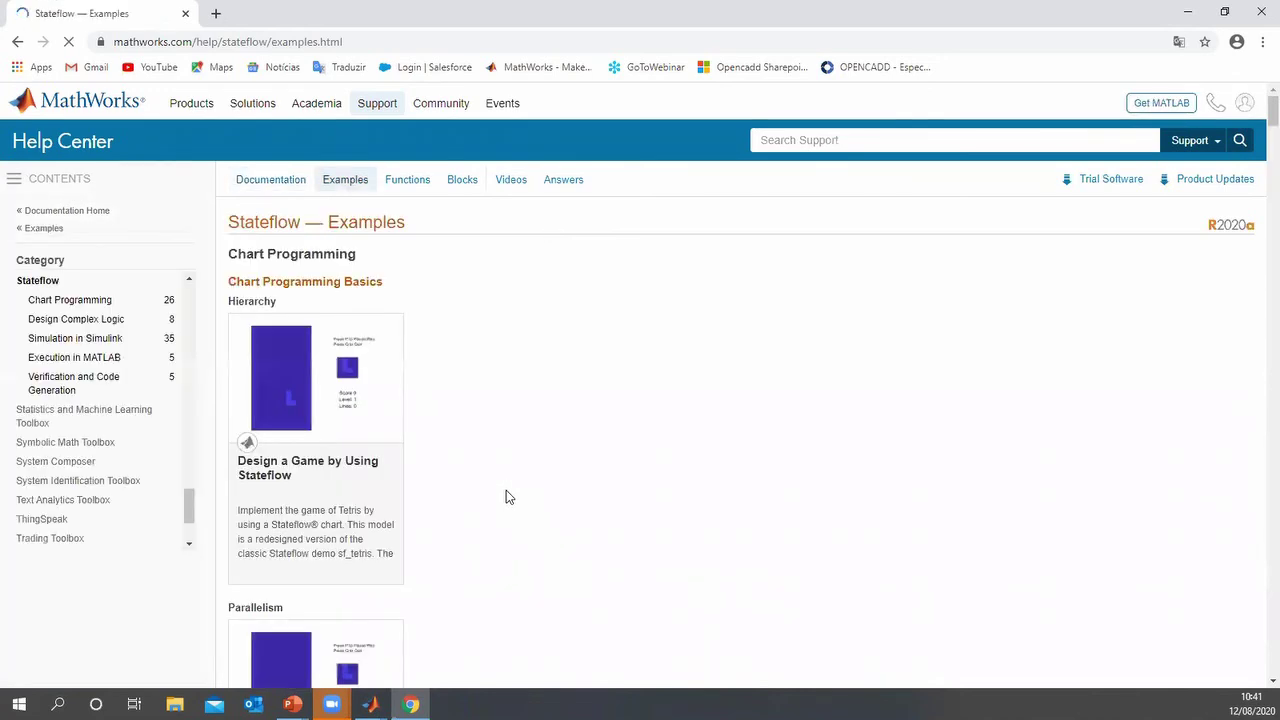
scroll(432, 497, "down", 6)
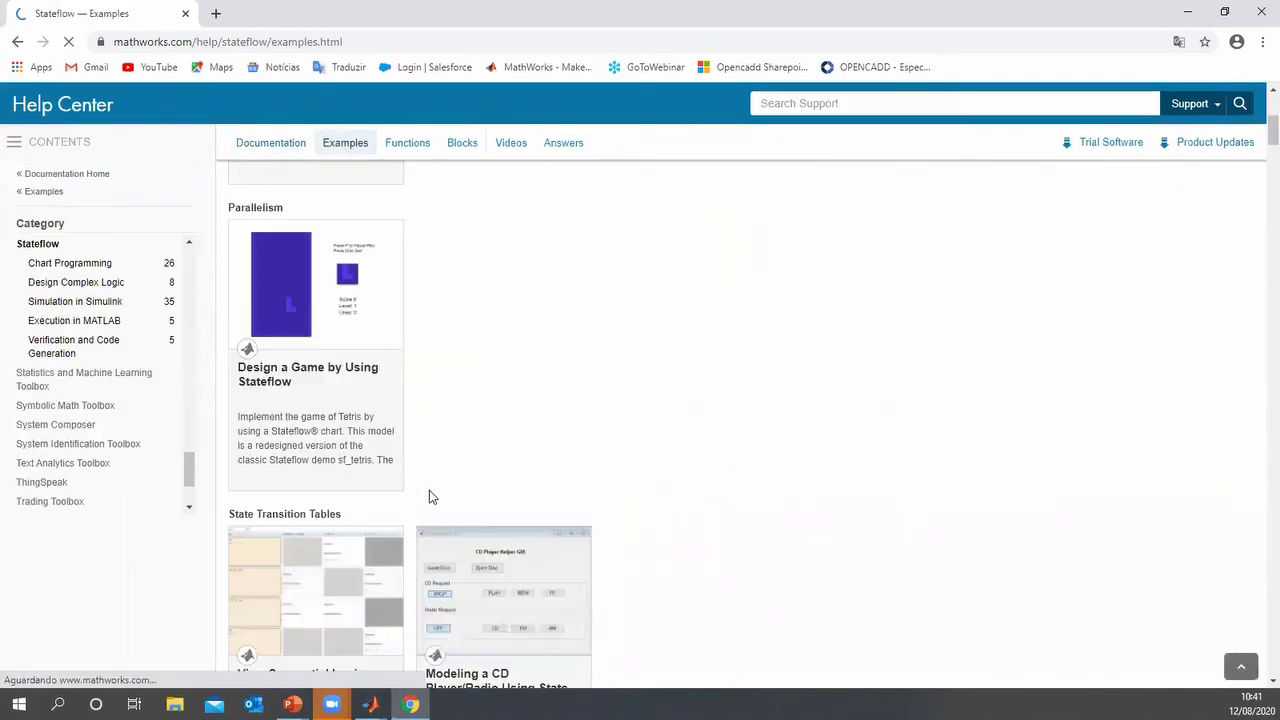
scroll(430, 497, "down", 5)
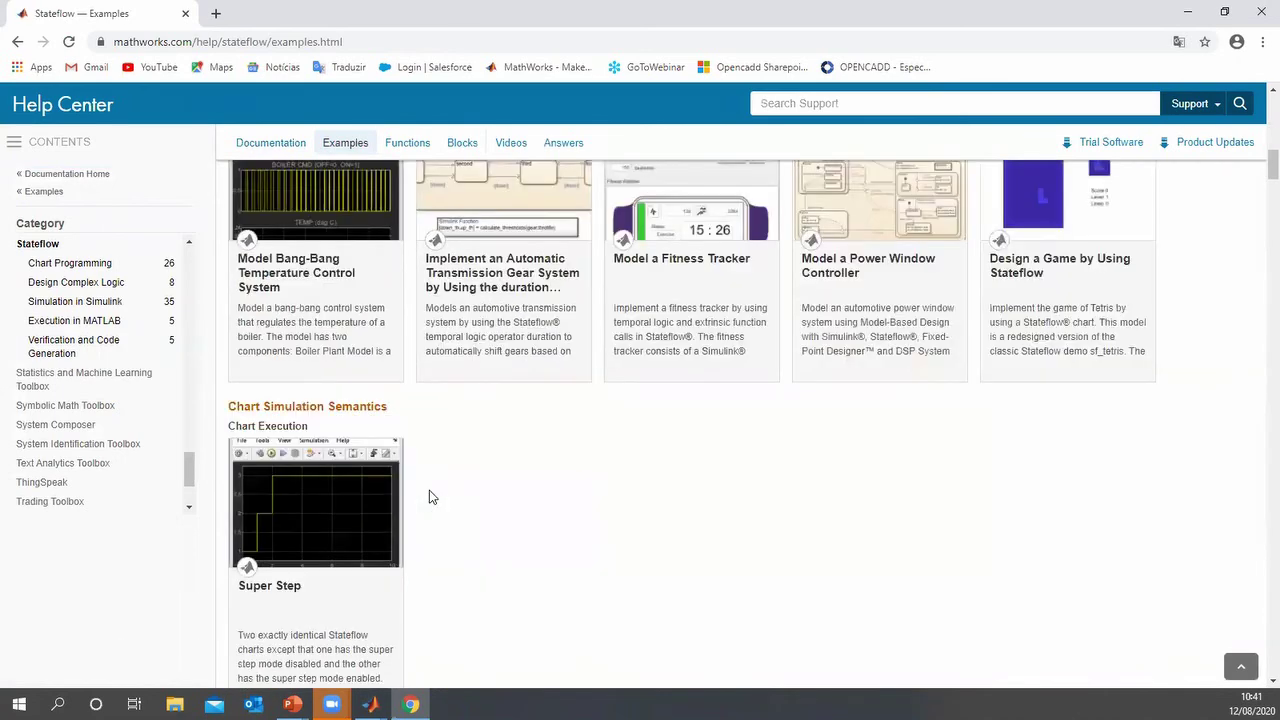
scroll(429, 495, "down", 1)
scroll(429, 510, "down", 2)
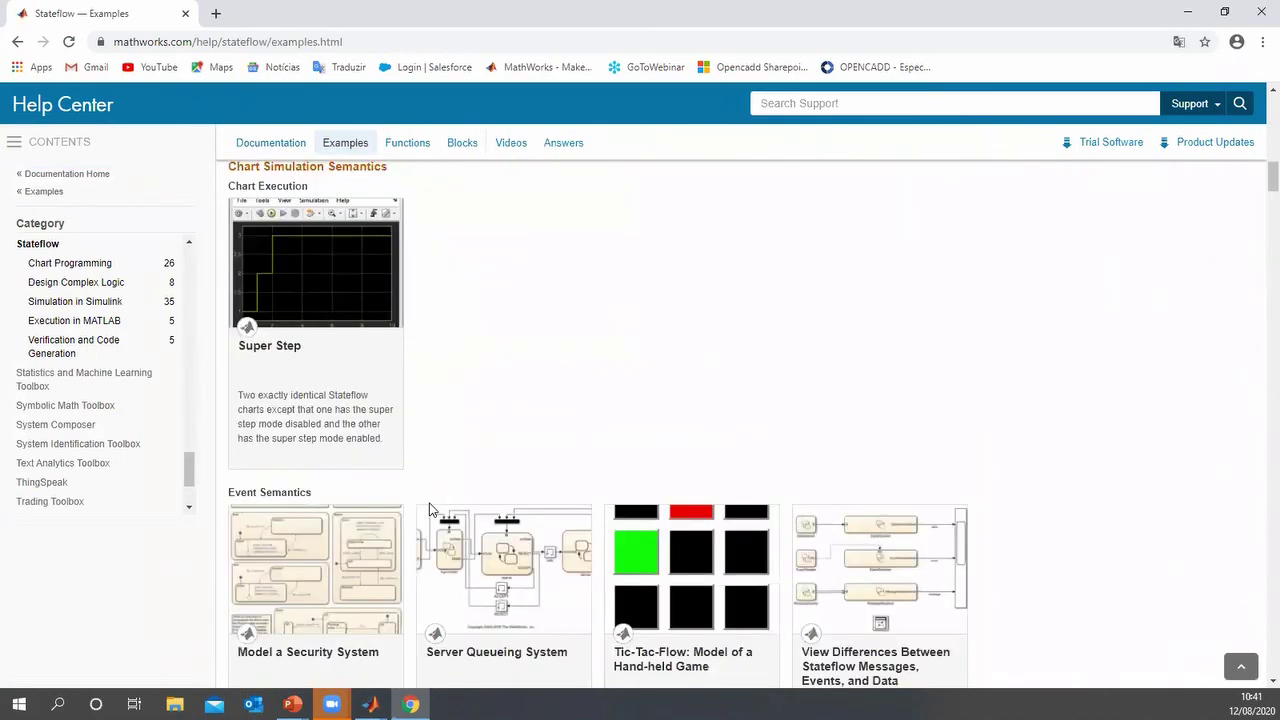
scroll(528, 507, "down", 1)
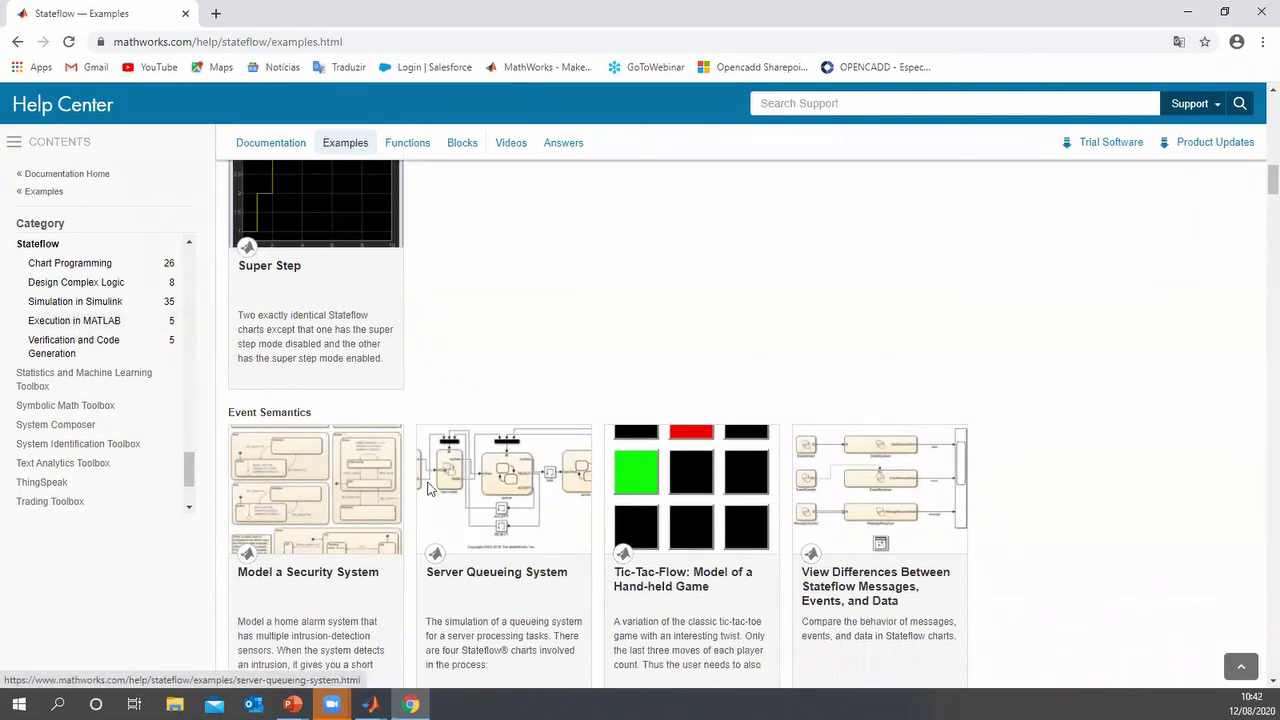
scroll(420, 485, "down", 5)
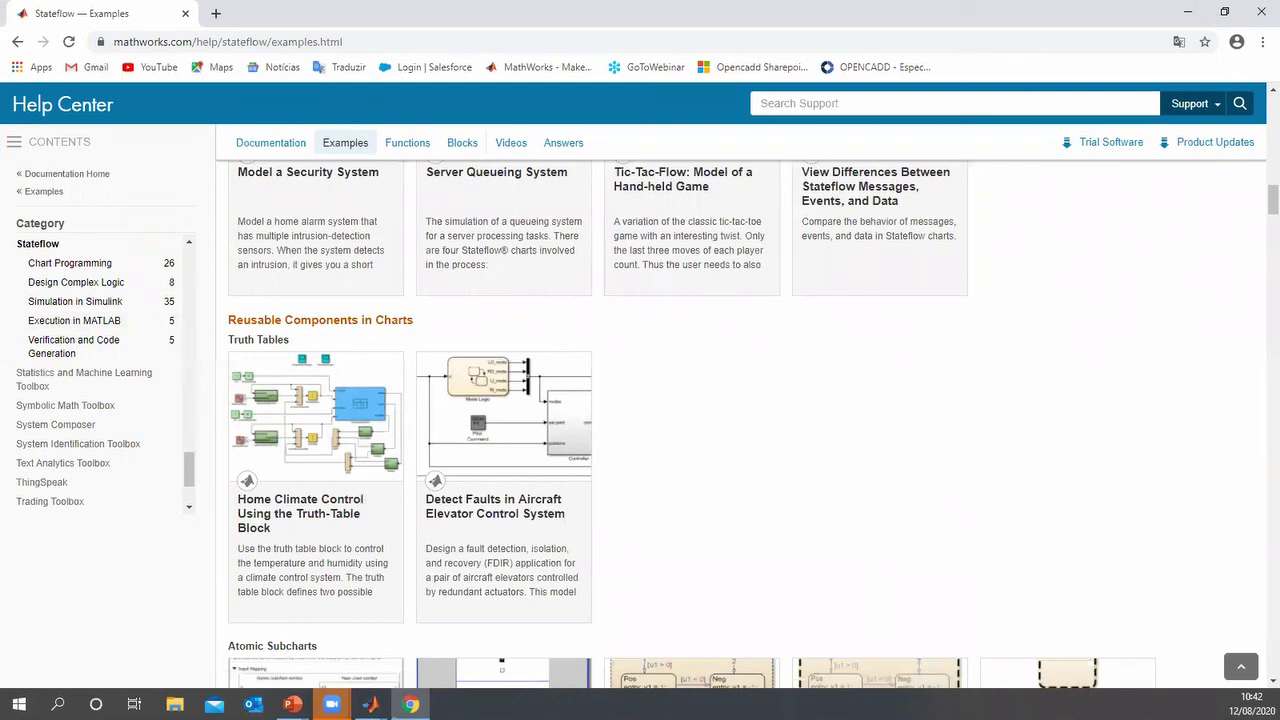
Minimize the browser and advance the presentation to the Canais e Redes Sociais OPENCADD slide
left_click(1190, 16)
key("Right")
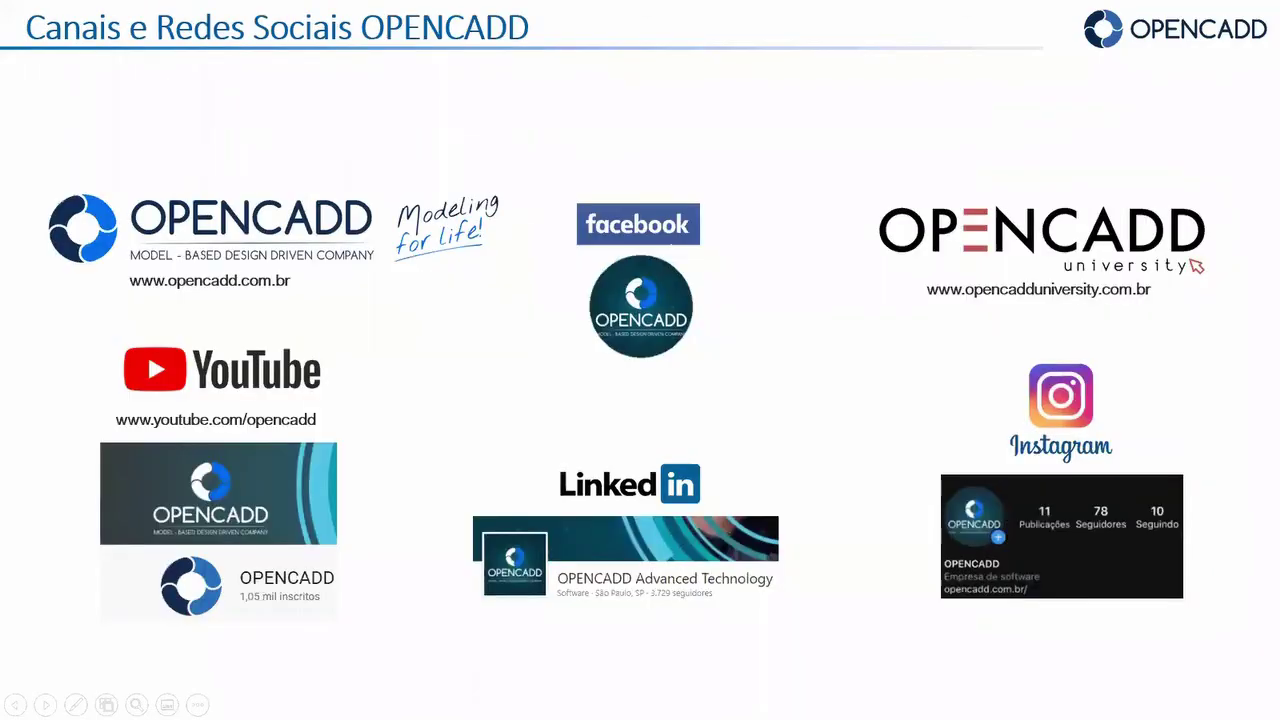